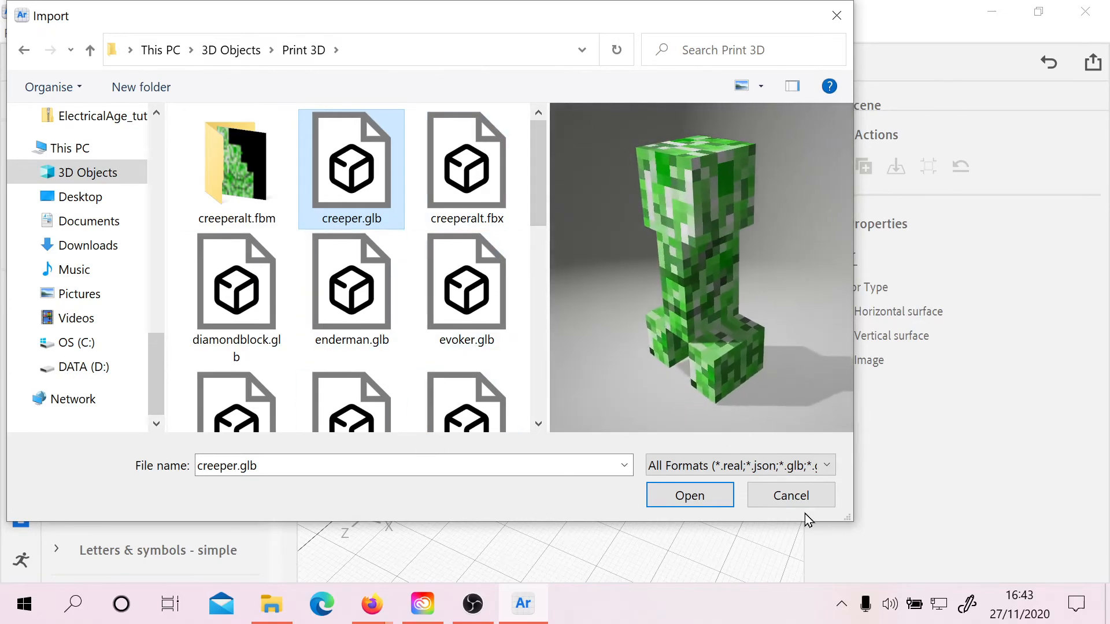
- Enlarge the import dialog and preview the diamondblock, enderman and evoker models, orbiting the enderman preview
drag(850, 518, 1108, 582)
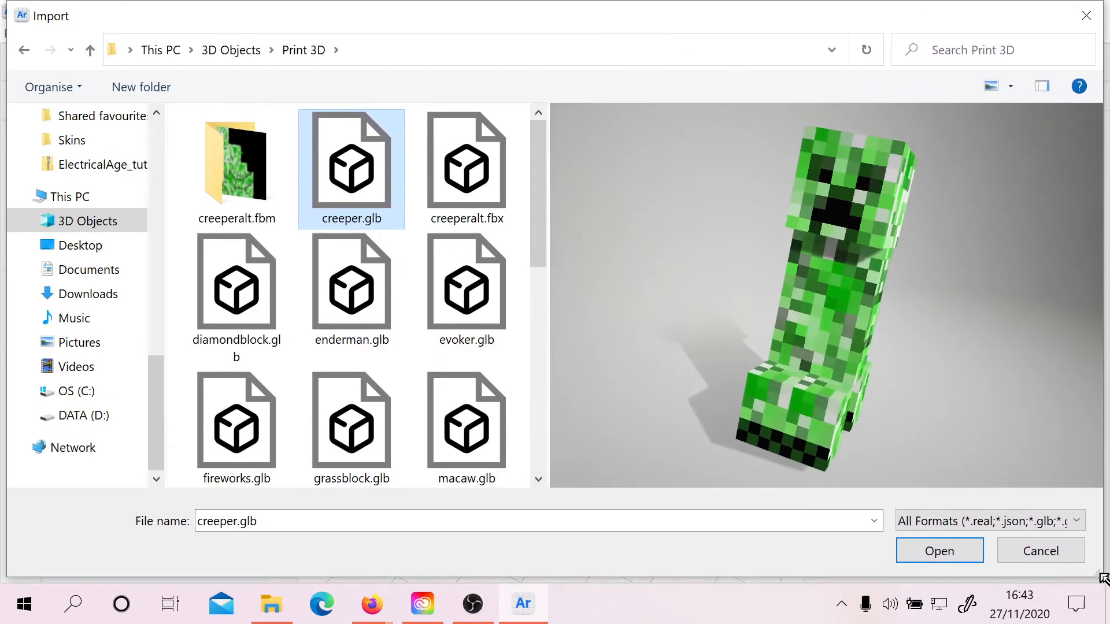
click(236, 289)
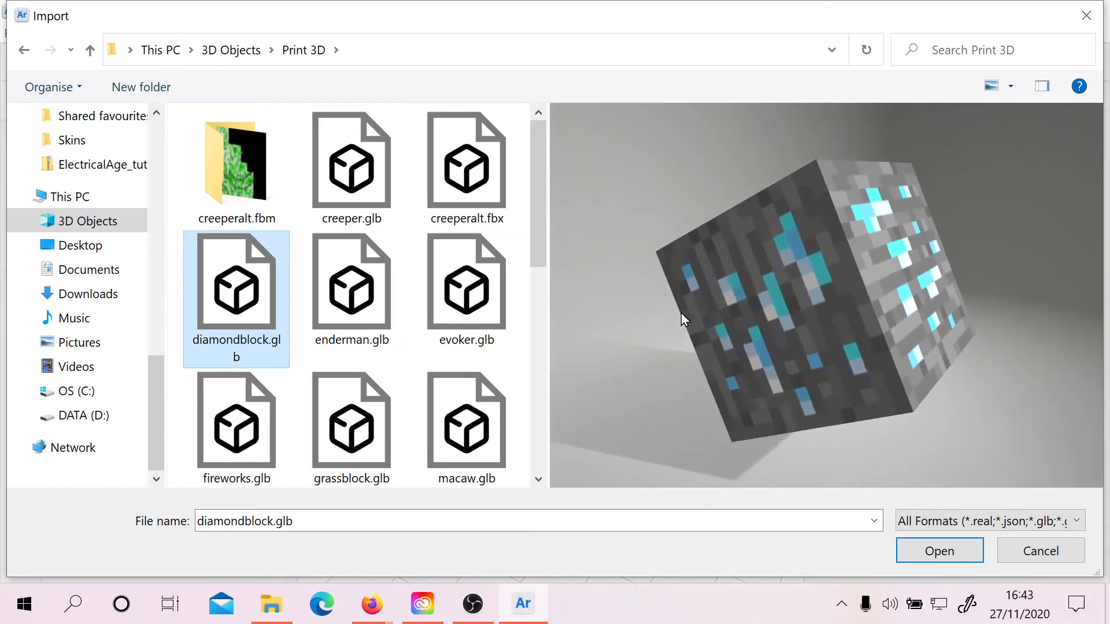
click(341, 306)
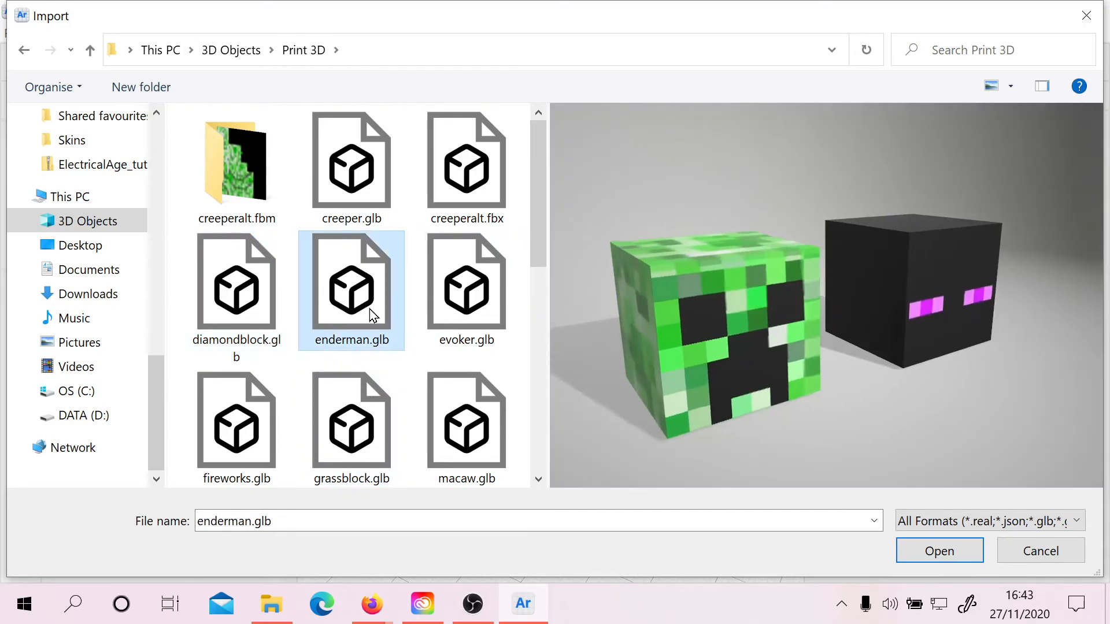
click(485, 331)
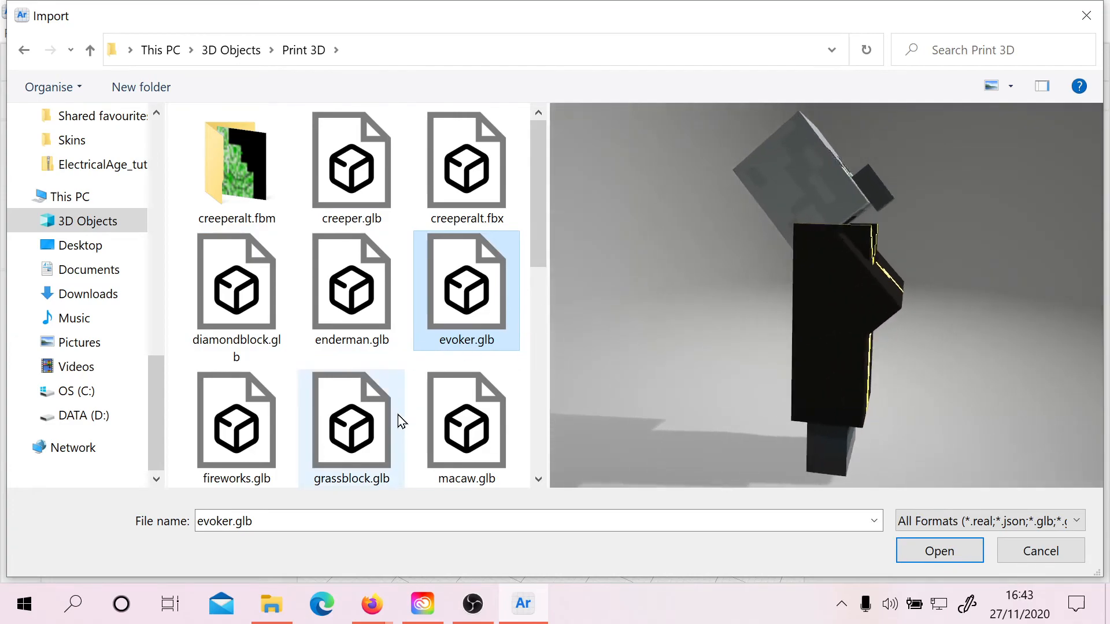
click(338, 346)
drag(803, 336, 992, 270)
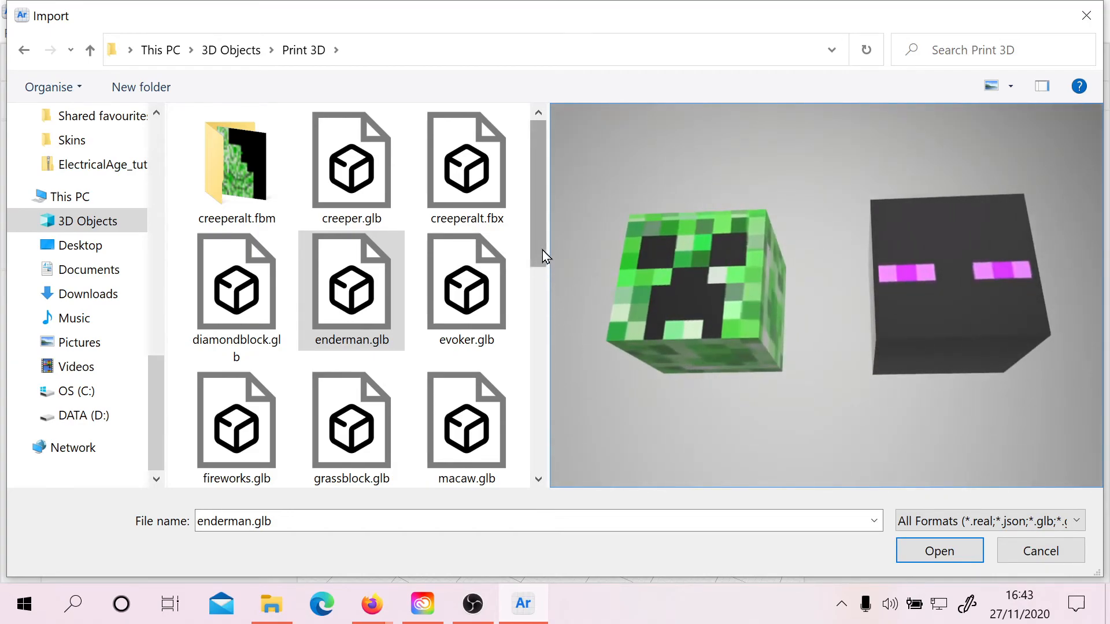
- Preview grassblock.glb from above and import it into the scene
scroll(542, 258, down, 2)
click(338, 312)
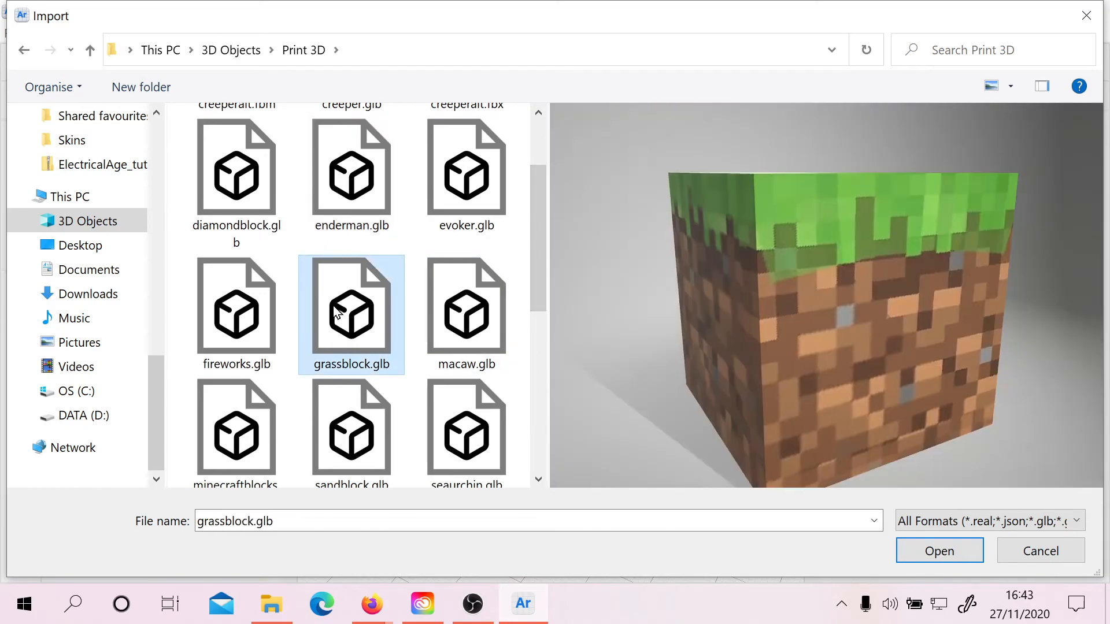
drag(772, 238, 859, 390)
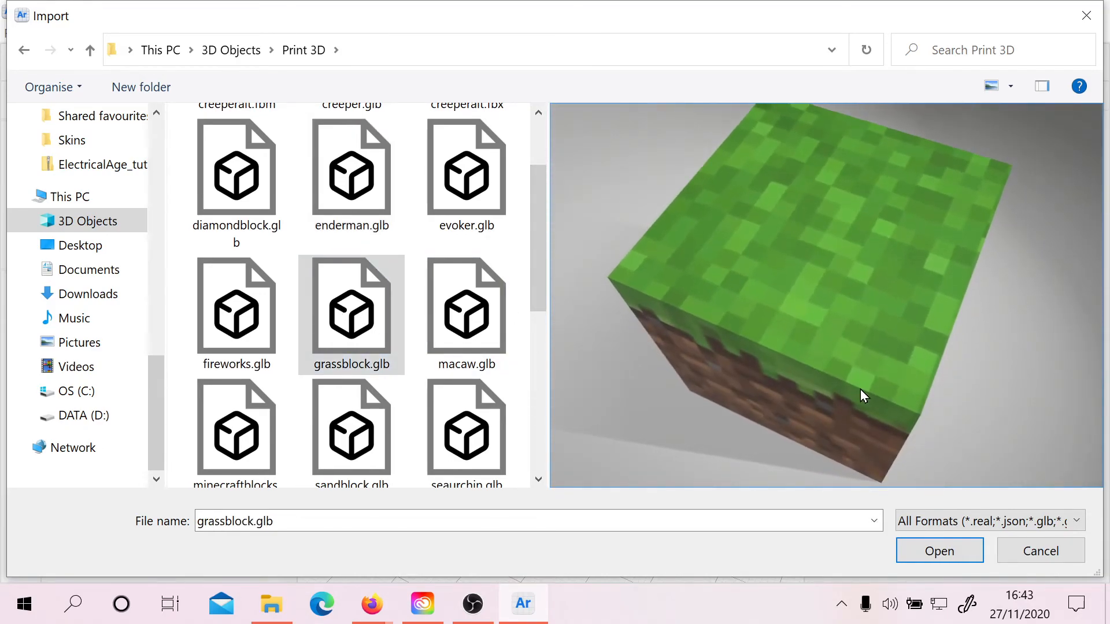
click(916, 560)
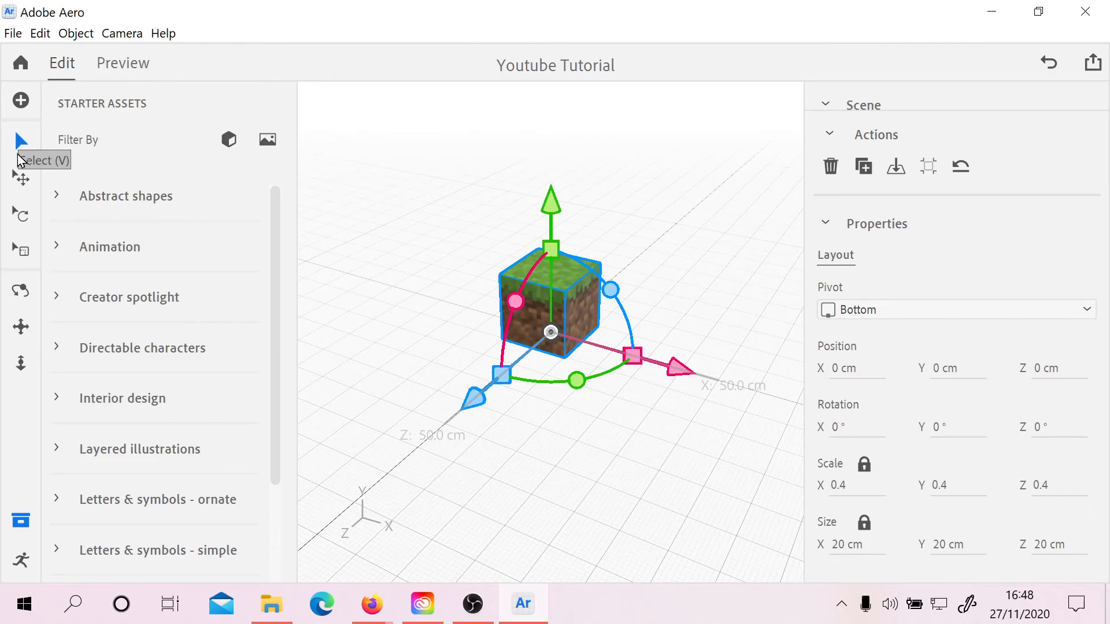
- Raise the grass block about 36 cm vertically with the Move tool, and drop it back using Move to Ground
click(20, 182)
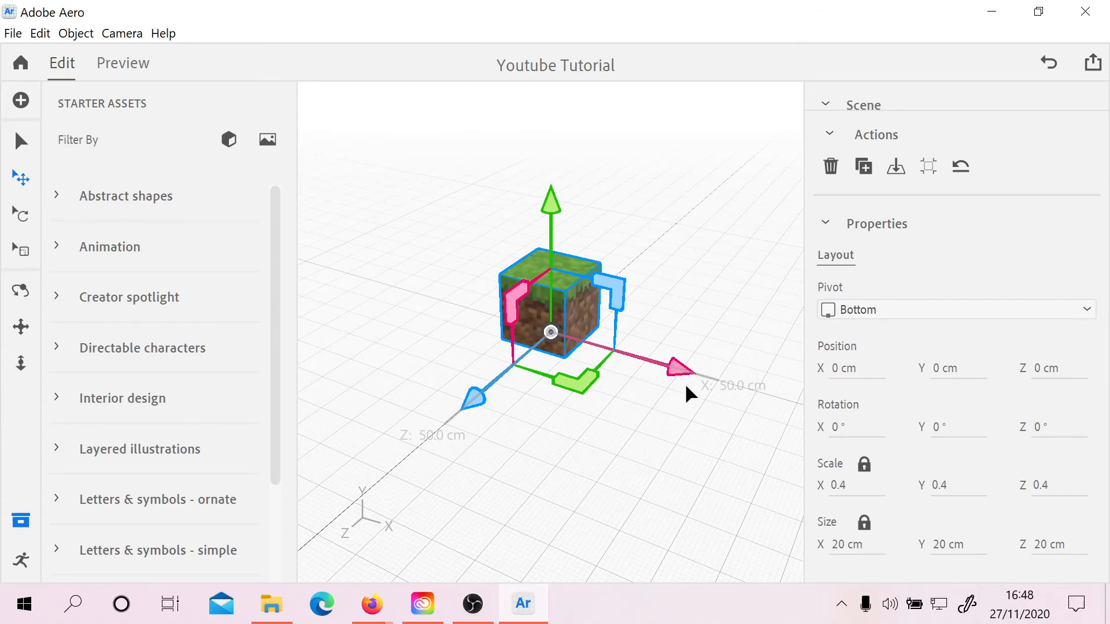
mouse_move(696, 375)
mouse_down()
mouse_move(772, 397)
mouse_move(693, 368)
mouse_up()
drag(554, 206, 536, 191)
mouse_move(470, 405)
mouse_down()
mouse_move(476, 414)
mouse_move(424, 437)
mouse_move(367, 511)
mouse_move(472, 411)
mouse_up()
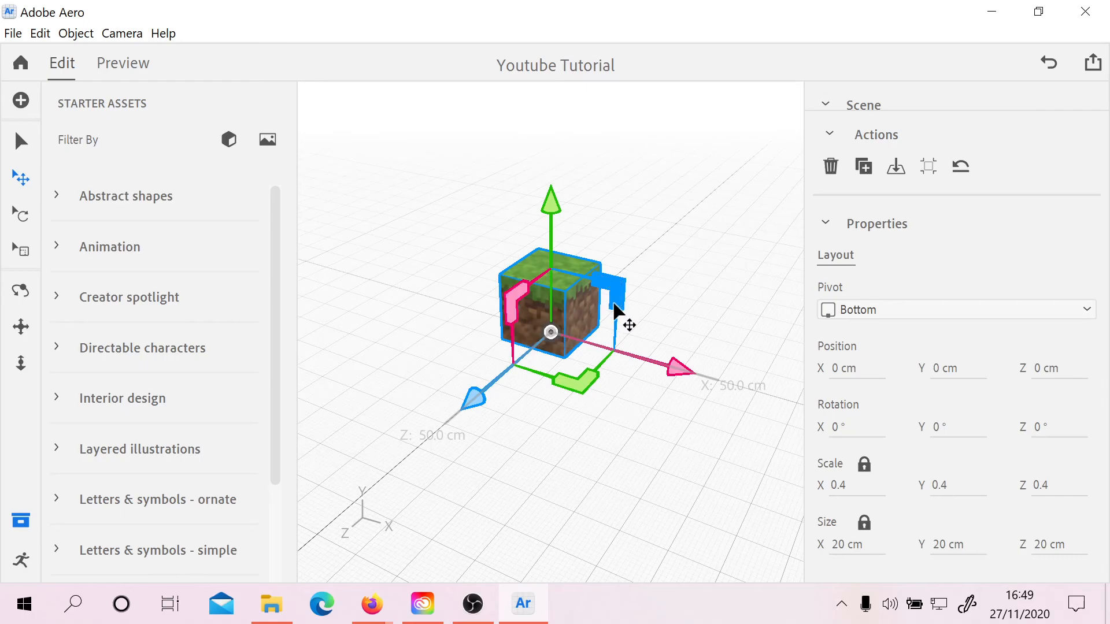
mouse_move(629, 307)
mouse_down()
mouse_move(662, 247)
mouse_move(769, 211)
mouse_move(703, 218)
mouse_move(784, 218)
mouse_move(791, 173)
mouse_move(806, 216)
mouse_move(782, 165)
mouse_move(801, 194)
mouse_move(759, 197)
mouse_move(623, 291)
mouse_up()
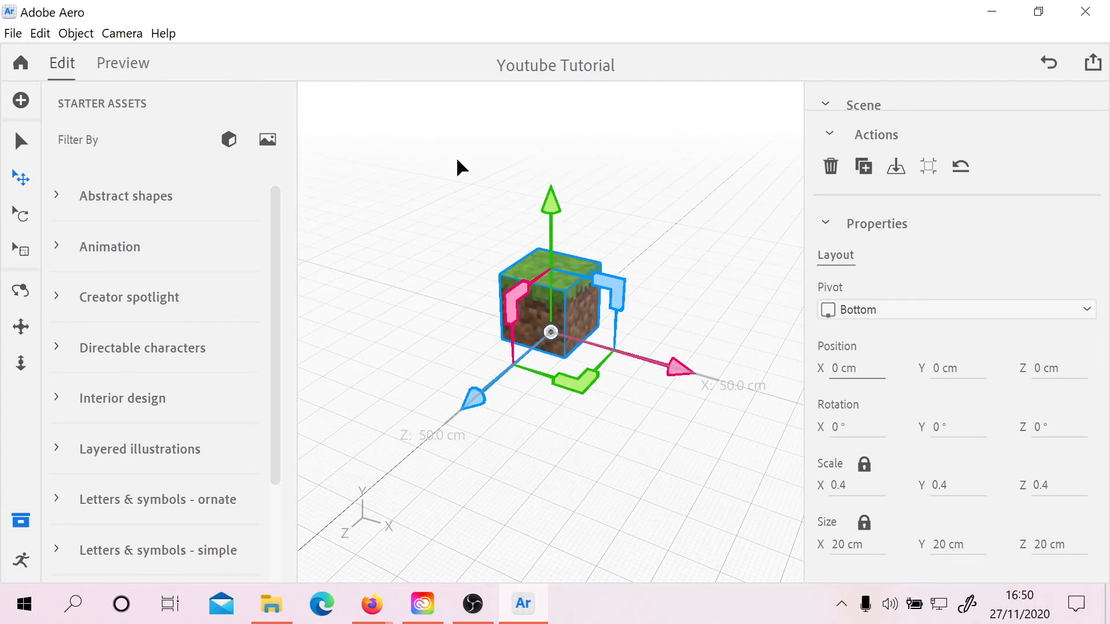
drag(564, 220, 566, 52)
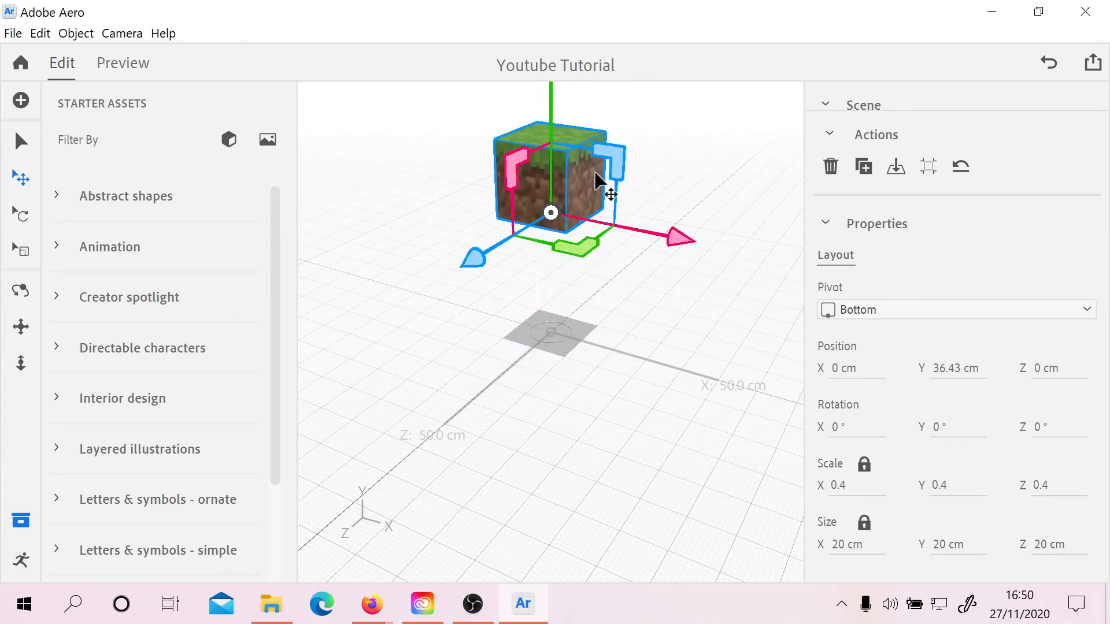
click(85, 35)
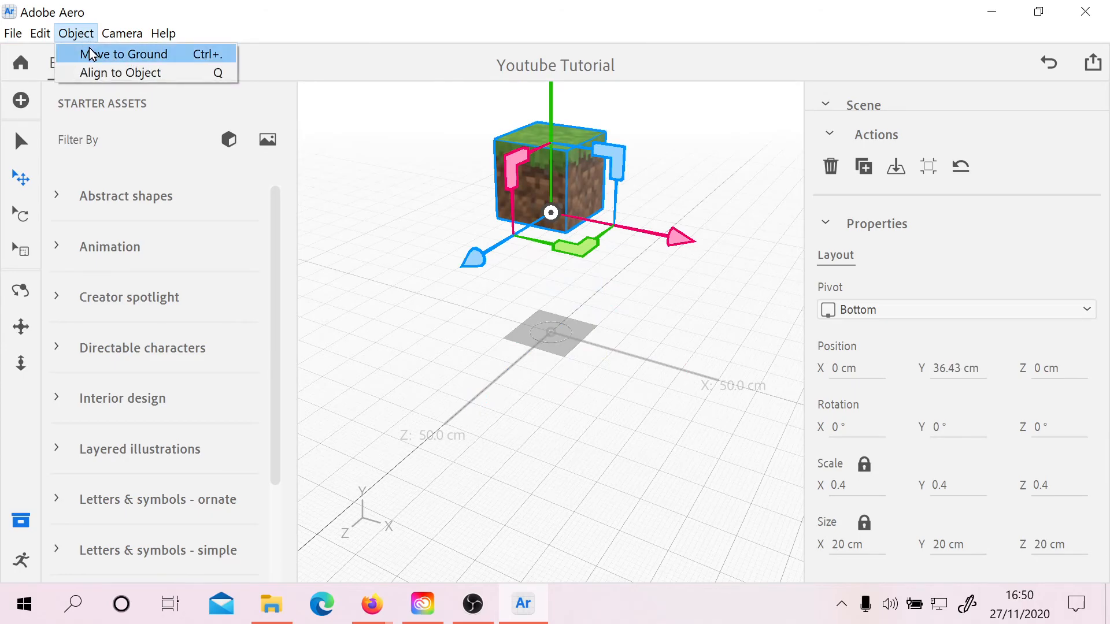
click(90, 54)
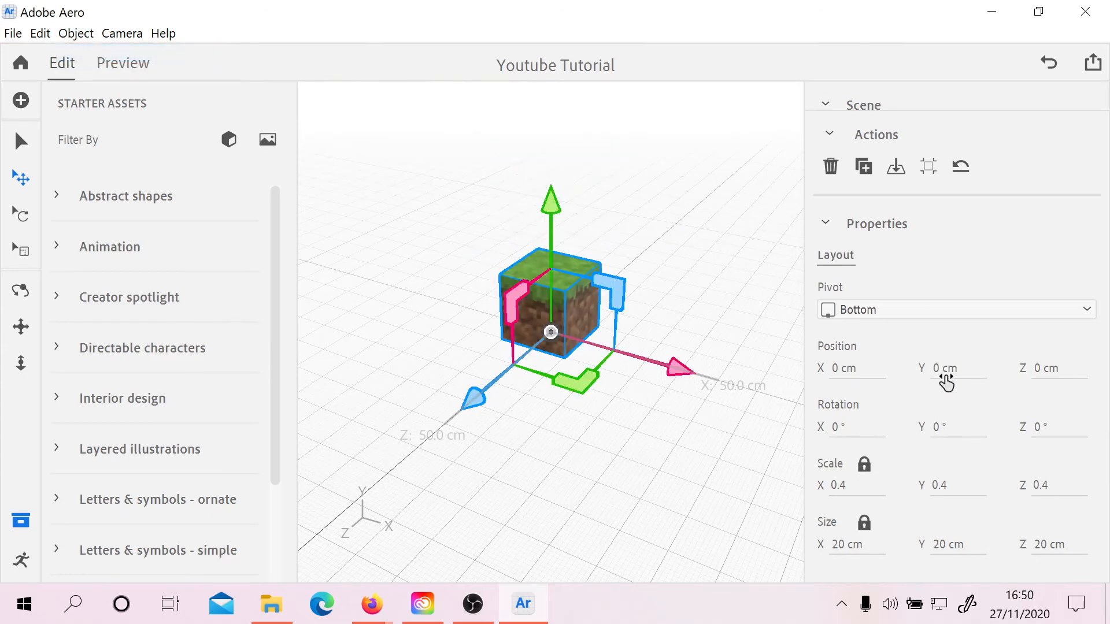
- Rotate the grass block about 82° around its vertical Y axis with the Rotate tool
click(24, 217)
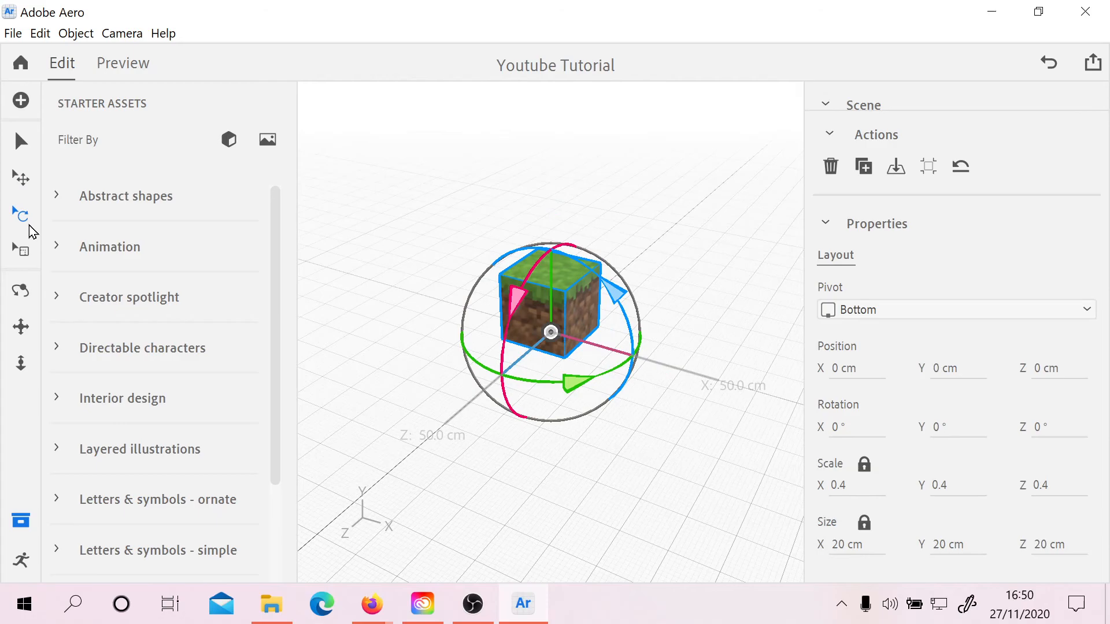
scroll(608, 433, up, 5)
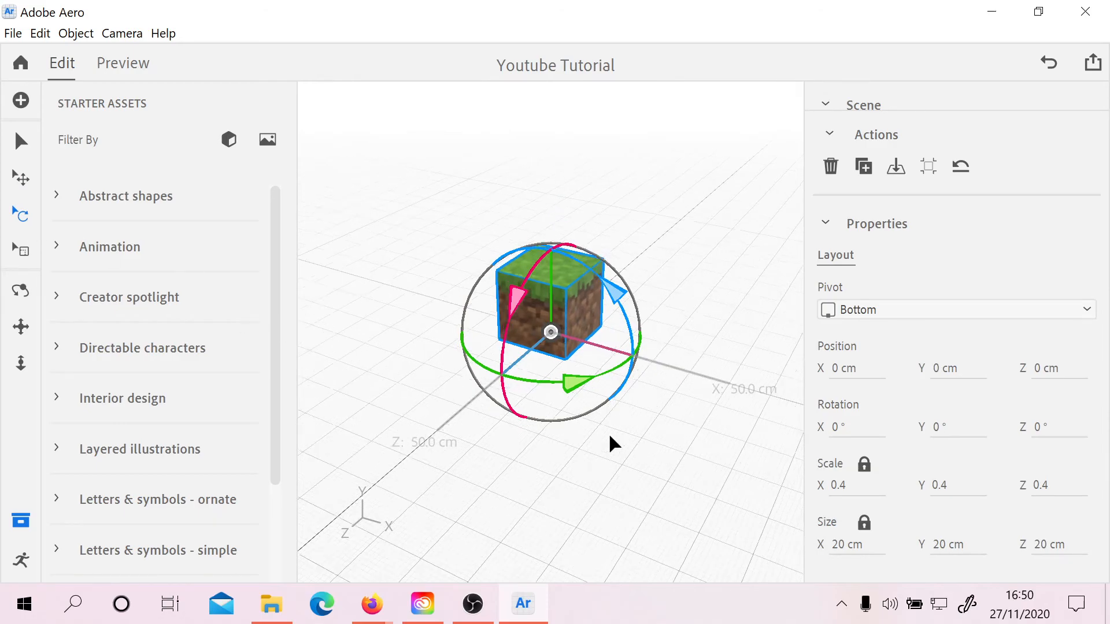
scroll(608, 432, up, 3)
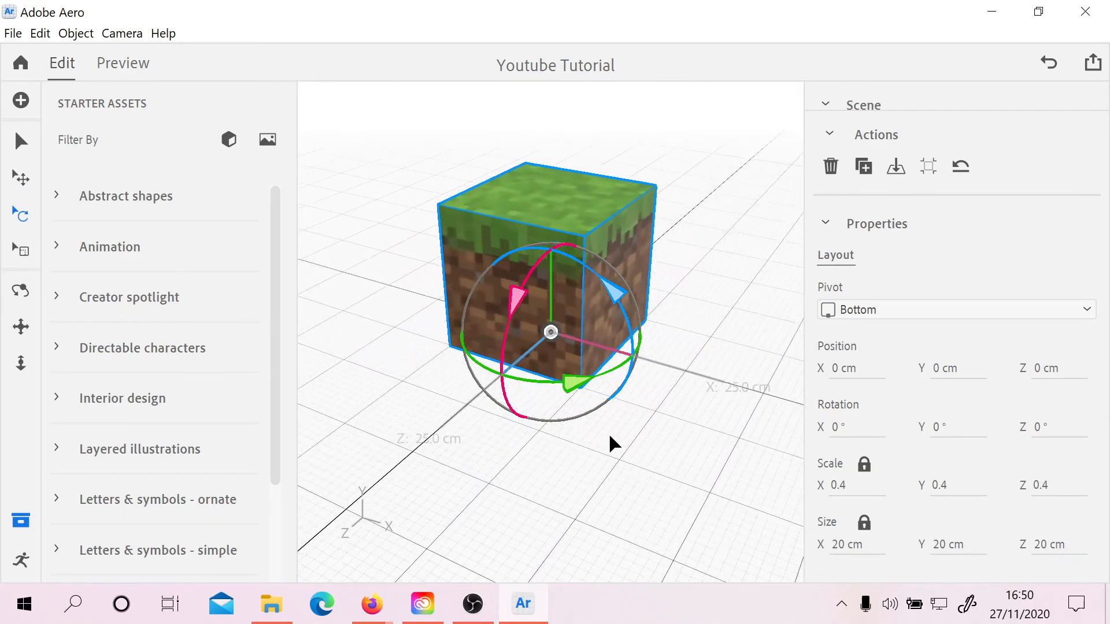
scroll(608, 433, down, 2)
scroll(609, 436, down, 1)
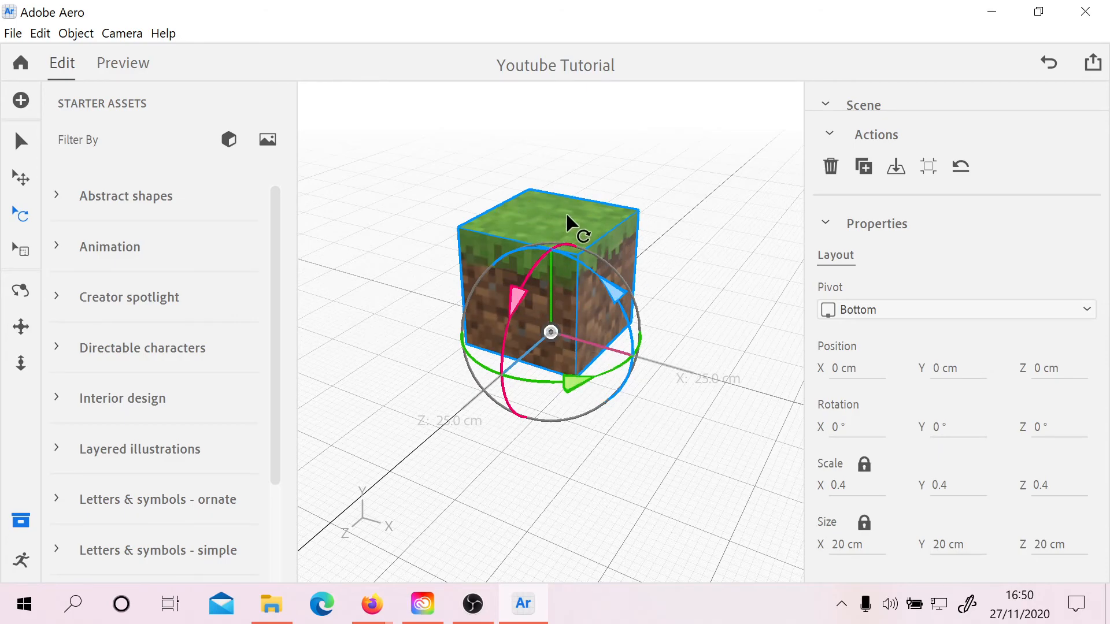
drag(576, 393, 720, 327)
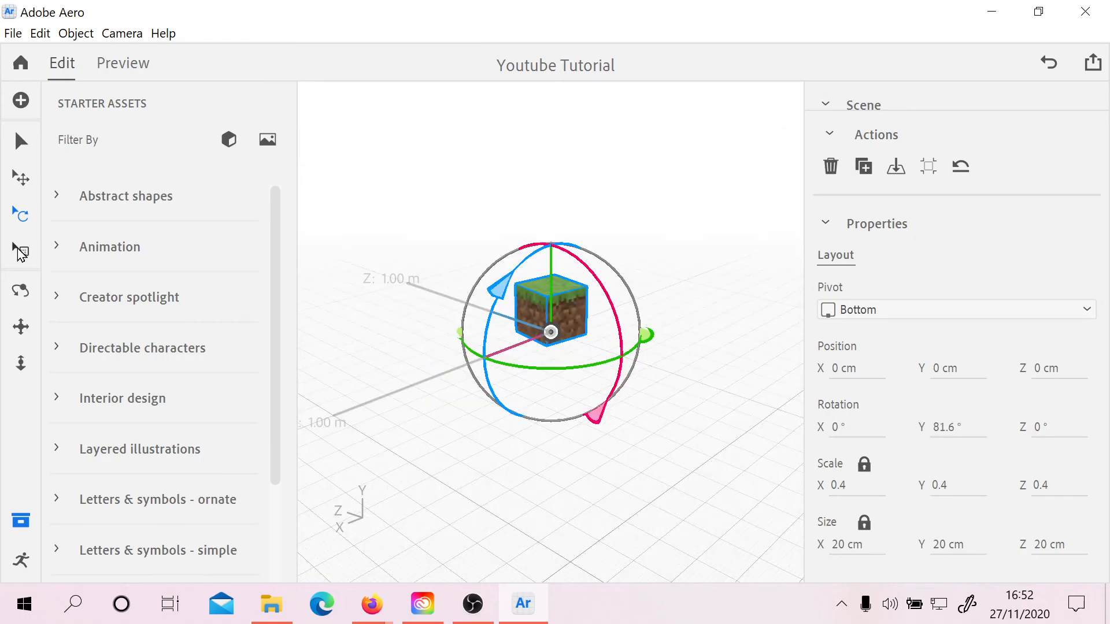
- Activate the Scale tool and set the grass block's X scale to 0.4 with uniform scaling locked
click(23, 251)
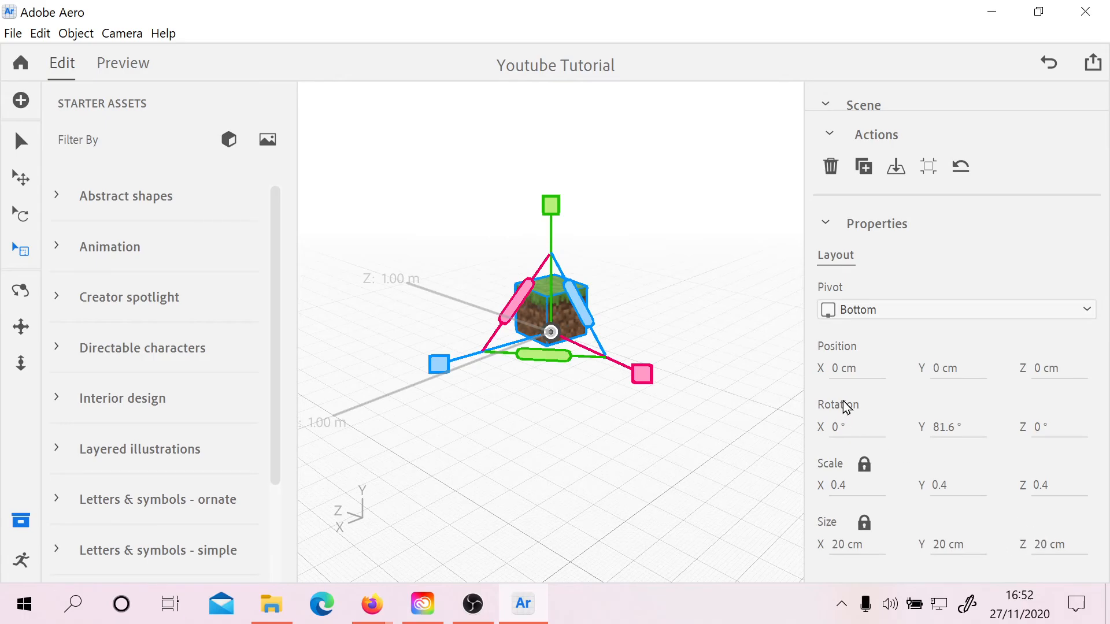
click(837, 486)
text(0)
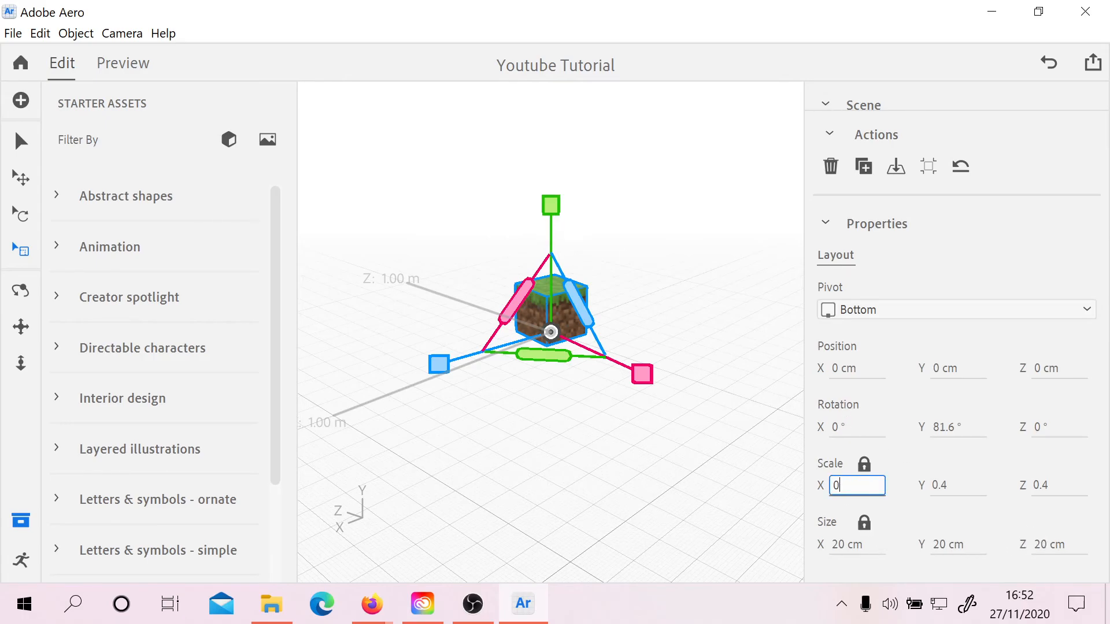
key(Return)
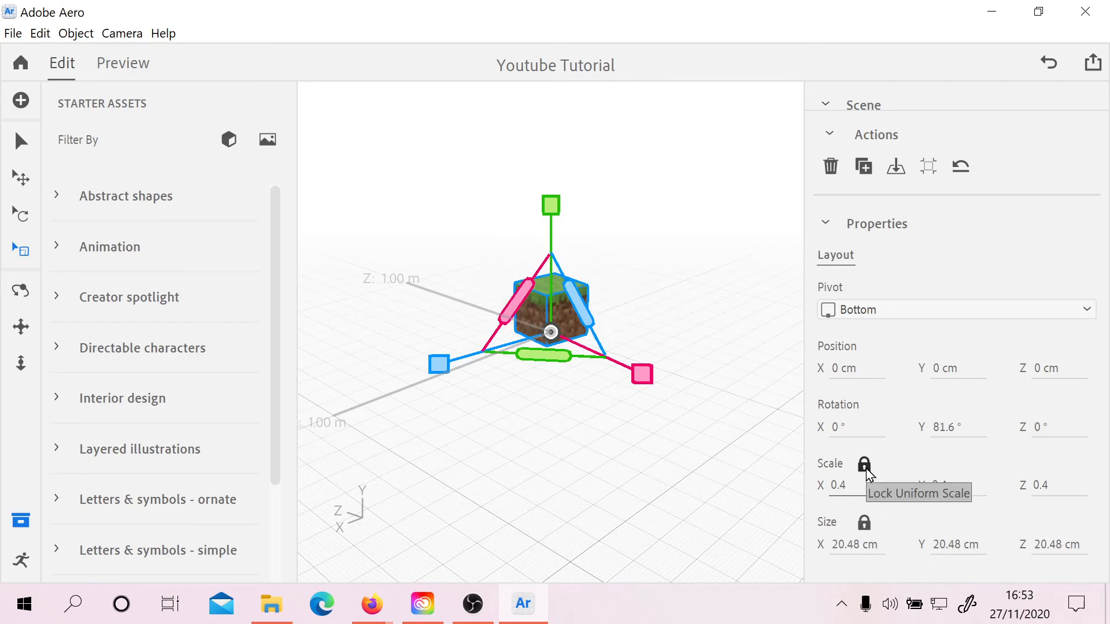
- Unlock uniform scaling and try stretching the grass block with the plane scale handles, undoing the first stretch
click(864, 466)
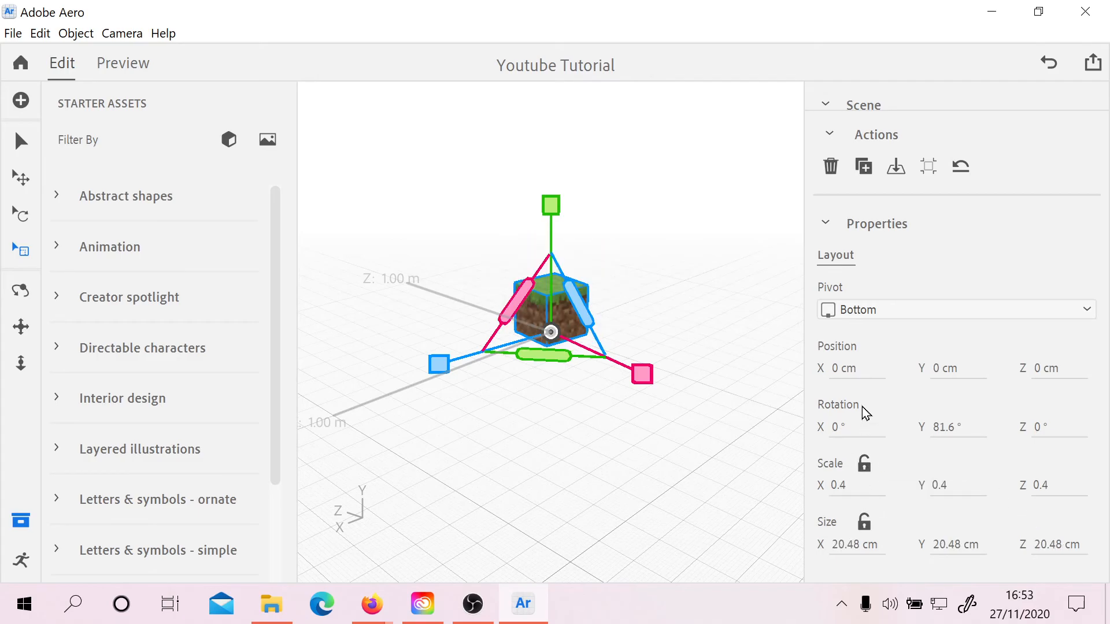
drag(583, 313, 741, 180)
key(ctrl+z)
drag(550, 355, 565, 421)
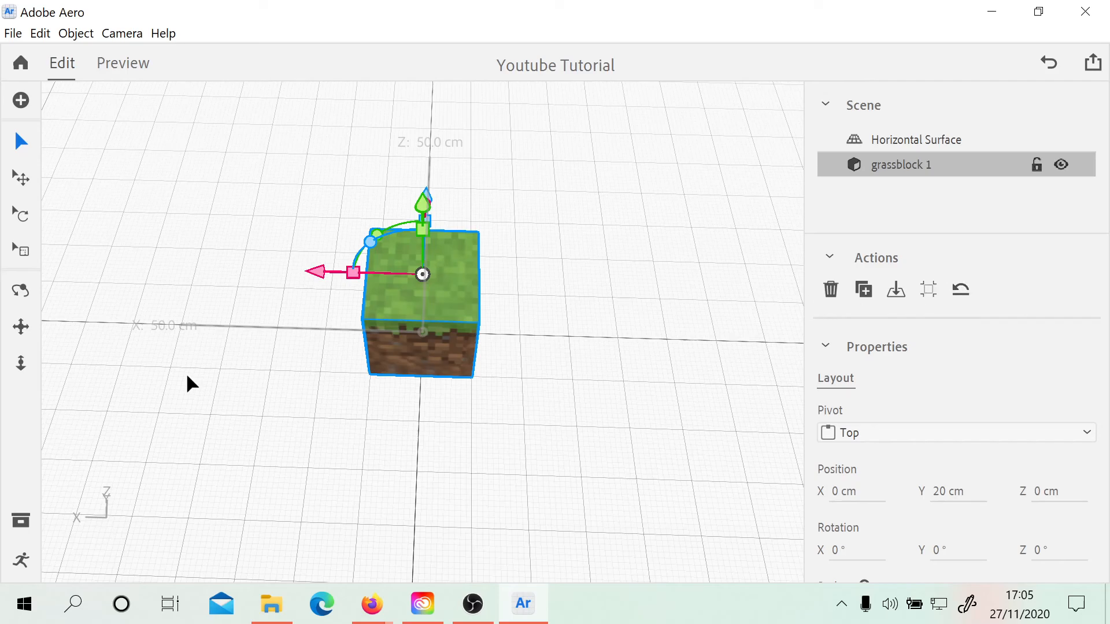
- Enlarge the grass block with the Scale tool and restore its original size
click(28, 256)
drag(320, 276, 192, 259)
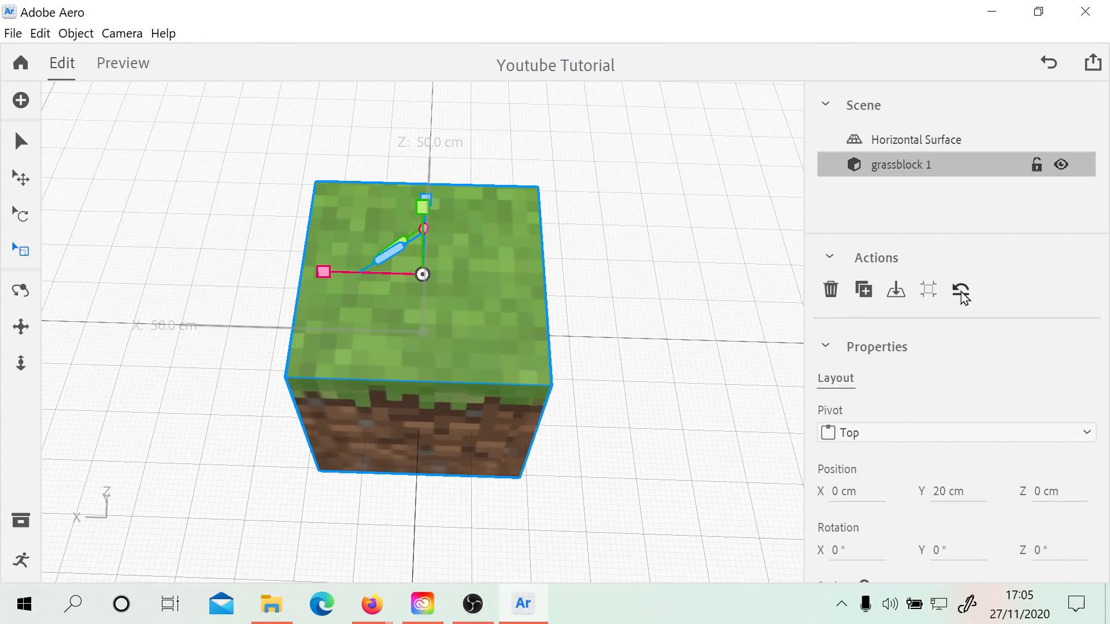
click(928, 289)
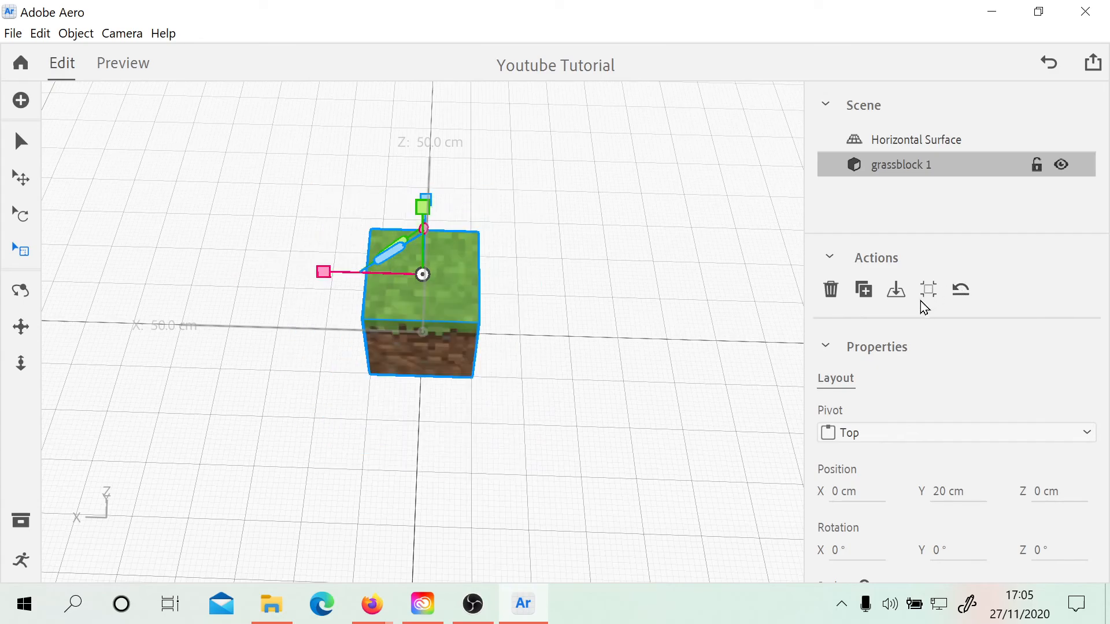
- Open the behaviour editor for grassblock 1 and add a Start trigger with a Bounce action
click(21, 560)
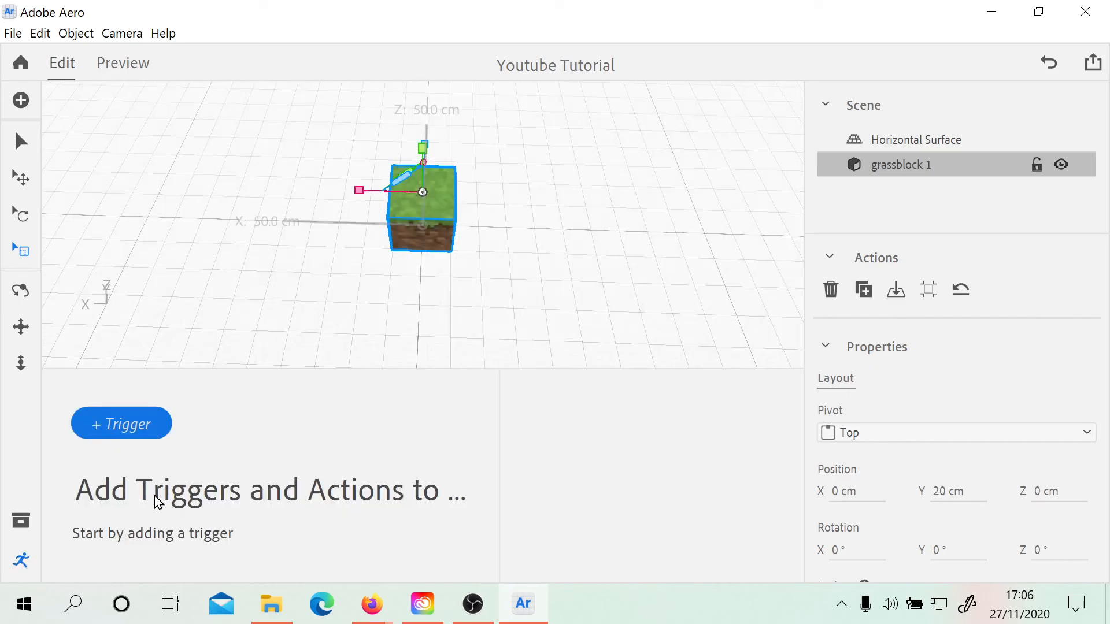
click(124, 431)
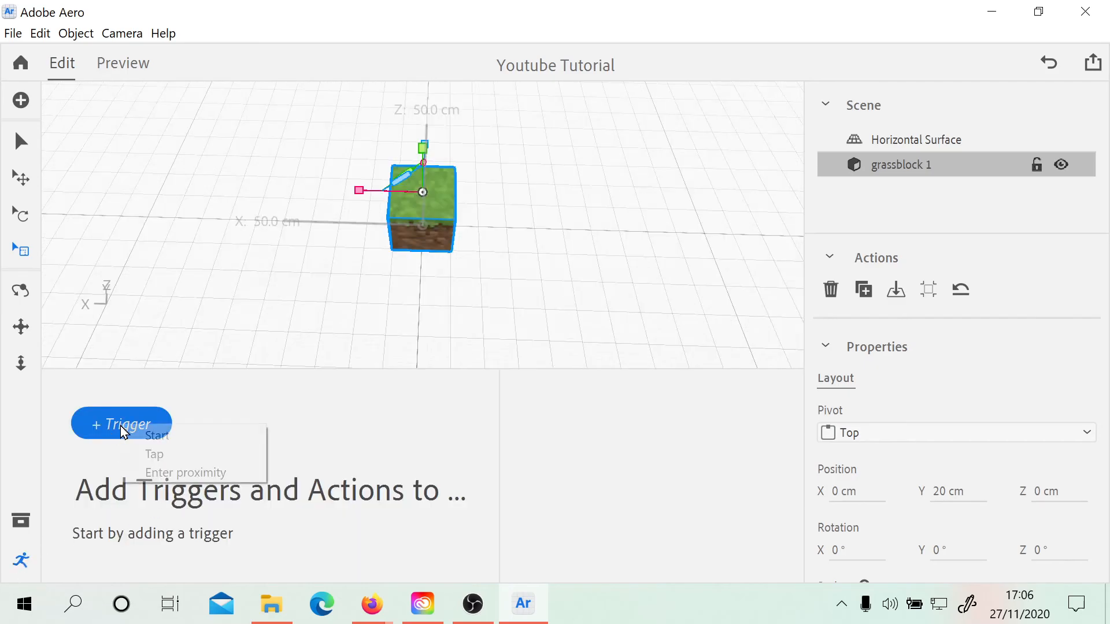
click(152, 437)
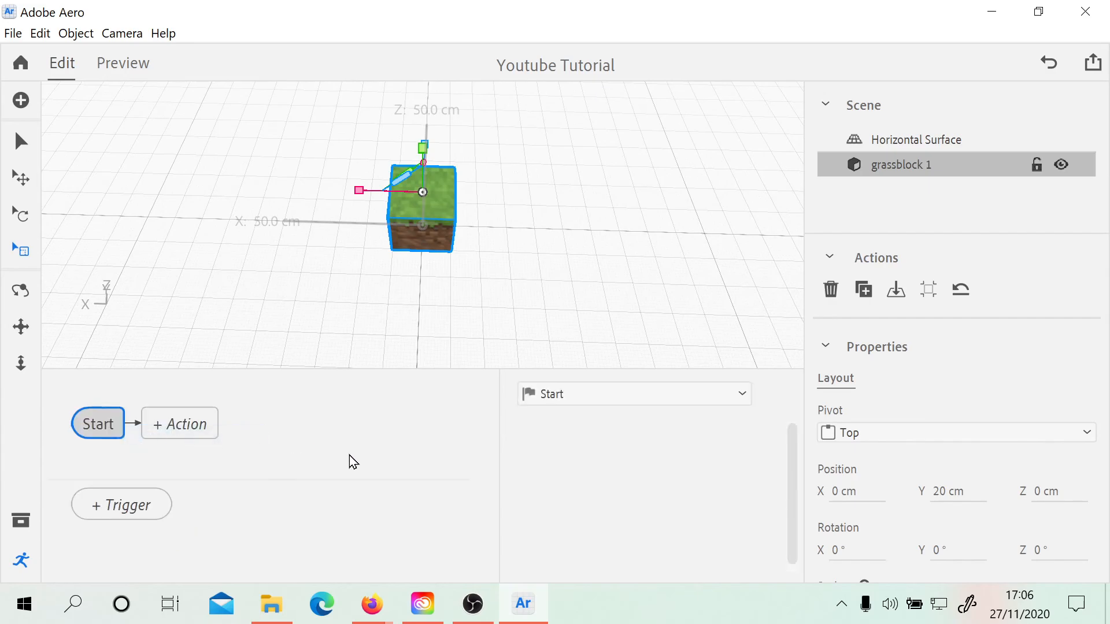
click(198, 427)
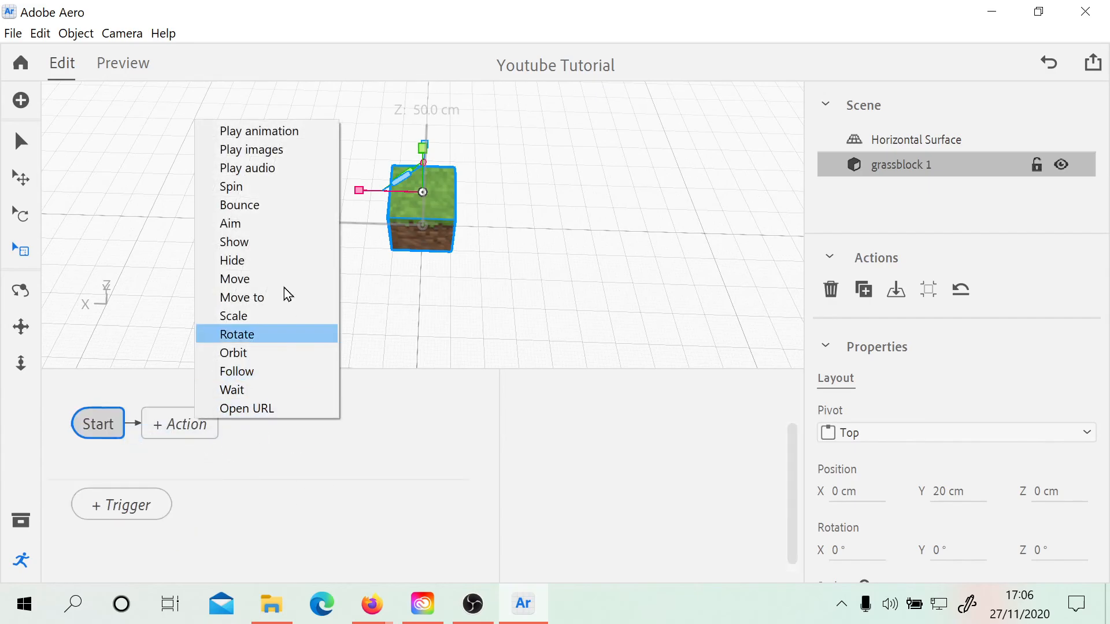
click(271, 205)
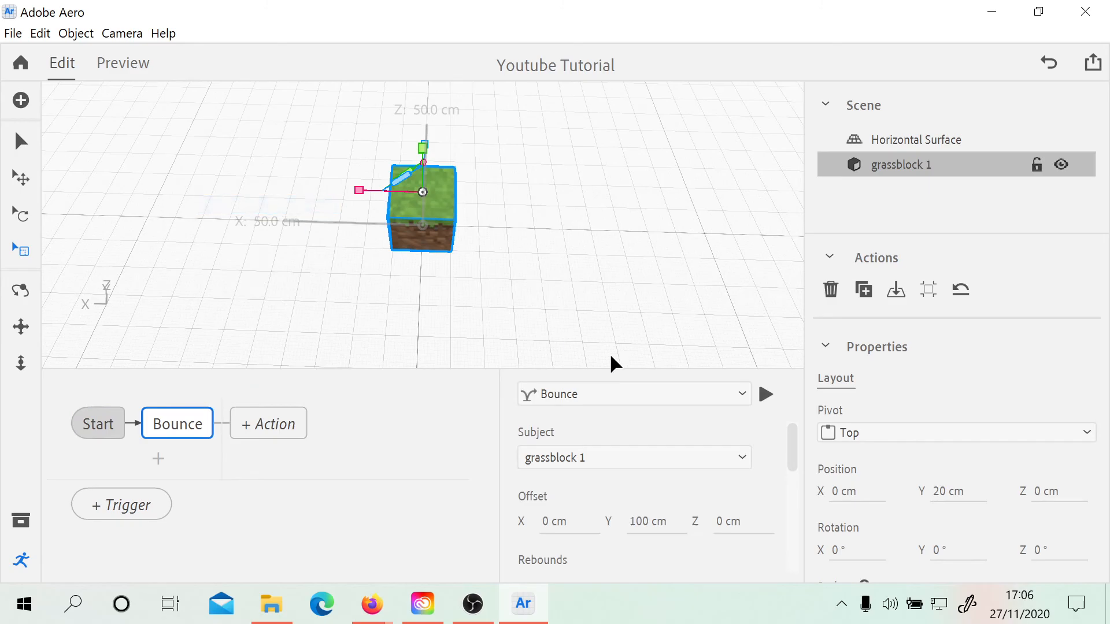
- Look through the Bounce action's settings and set its easing to Ease in-out
drag(787, 492, 788, 566)
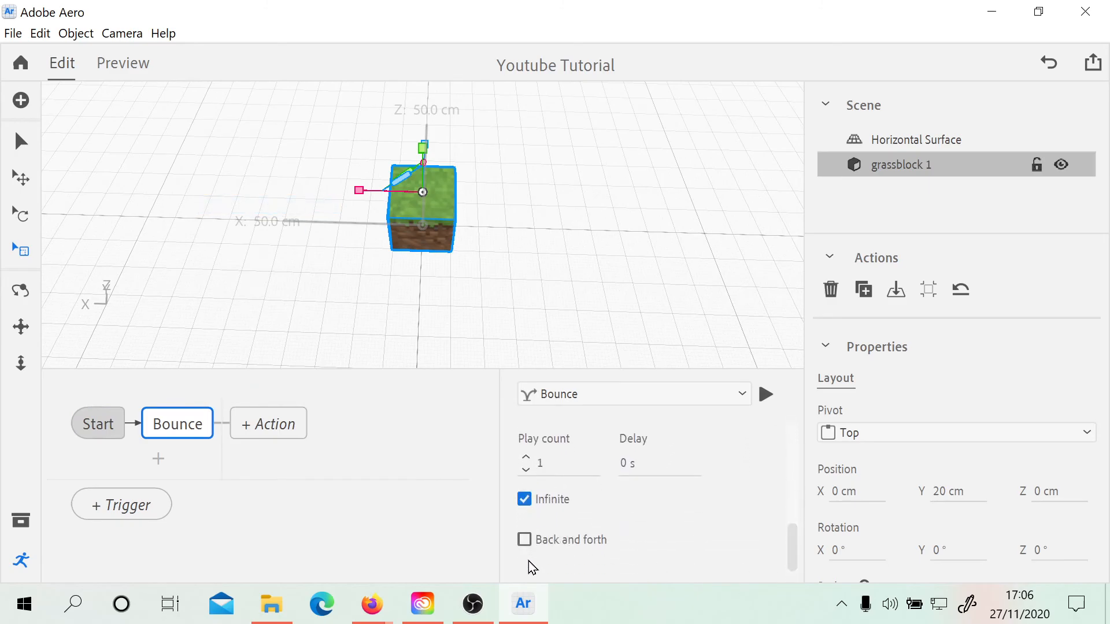
drag(796, 546, 795, 504)
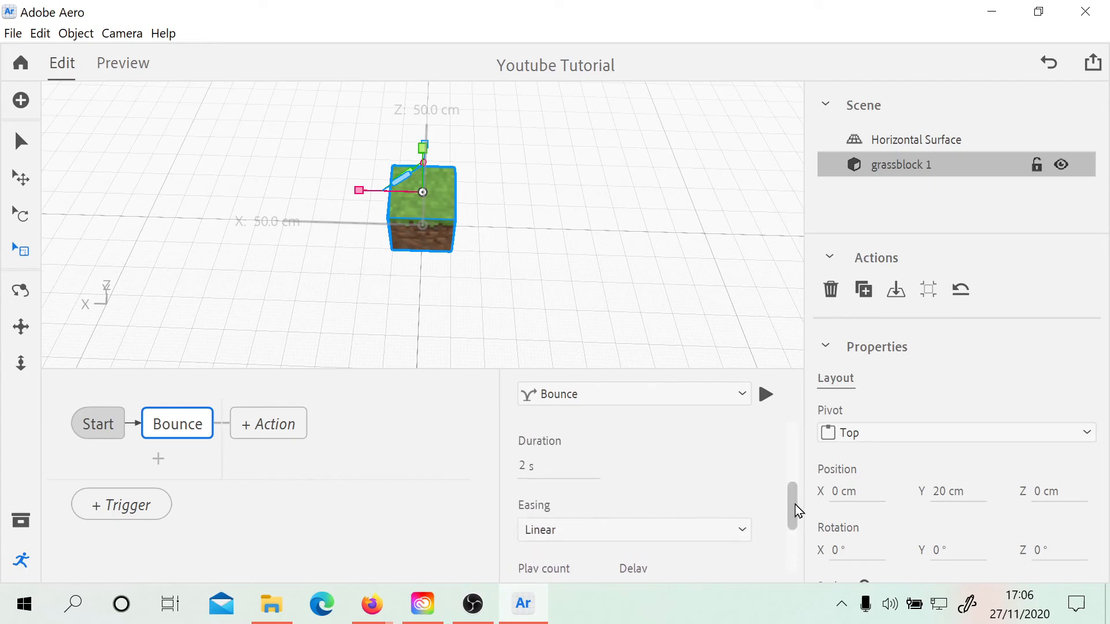
click(670, 526)
click(623, 439)
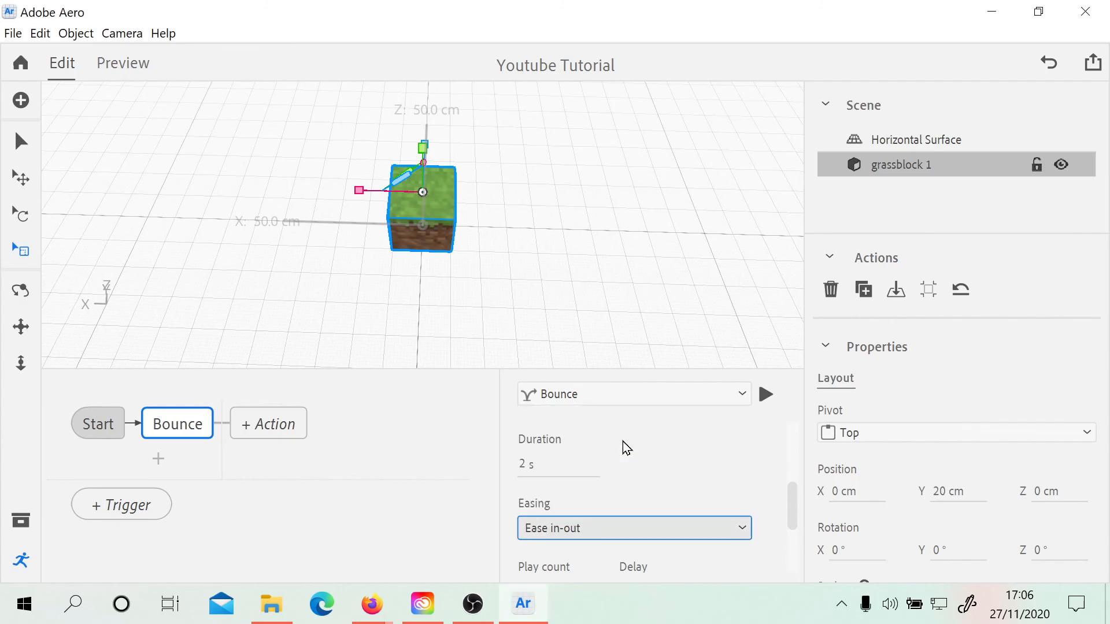
scroll(793, 504, down, 1)
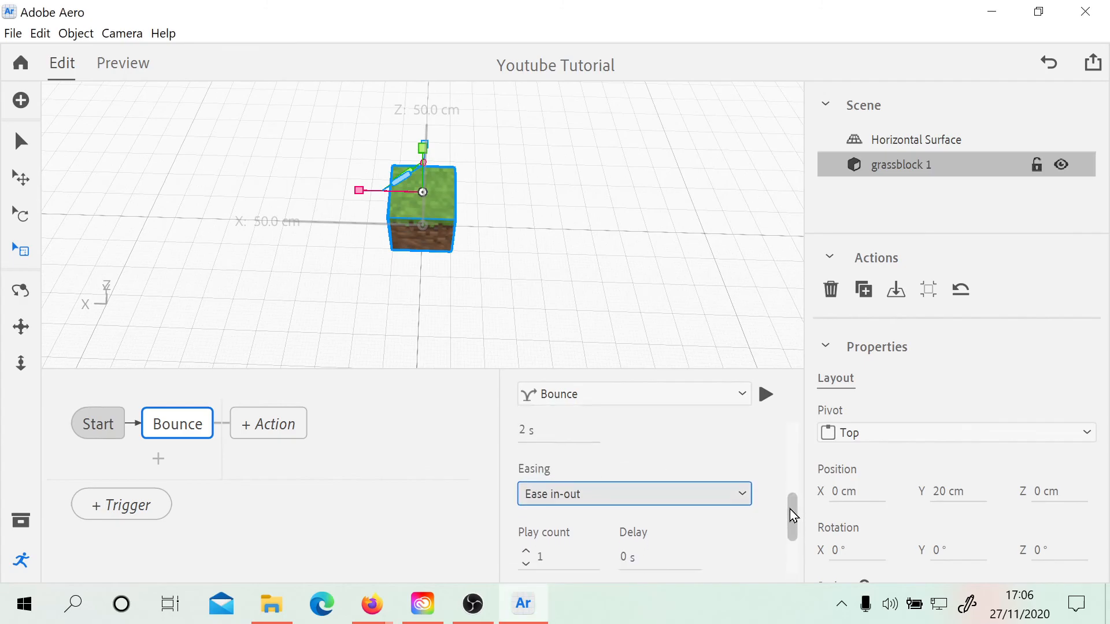
- Check the Bounce action's easing options, keep Ease in-out, and preview the bouncing grass block
click(662, 490)
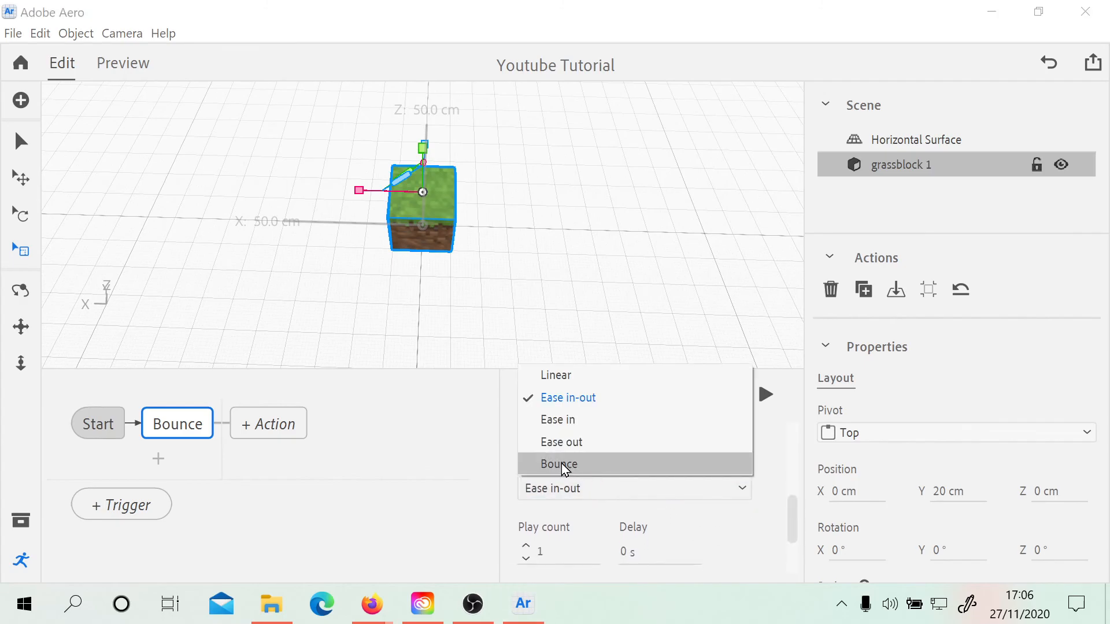
click(593, 493)
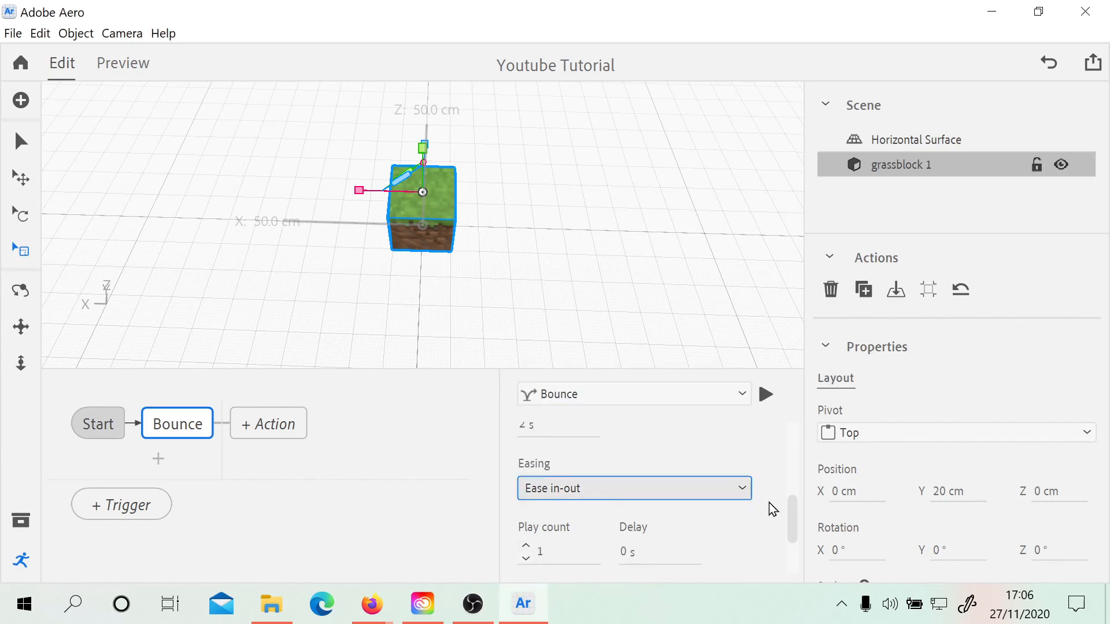
drag(792, 511, 792, 394)
click(122, 63)
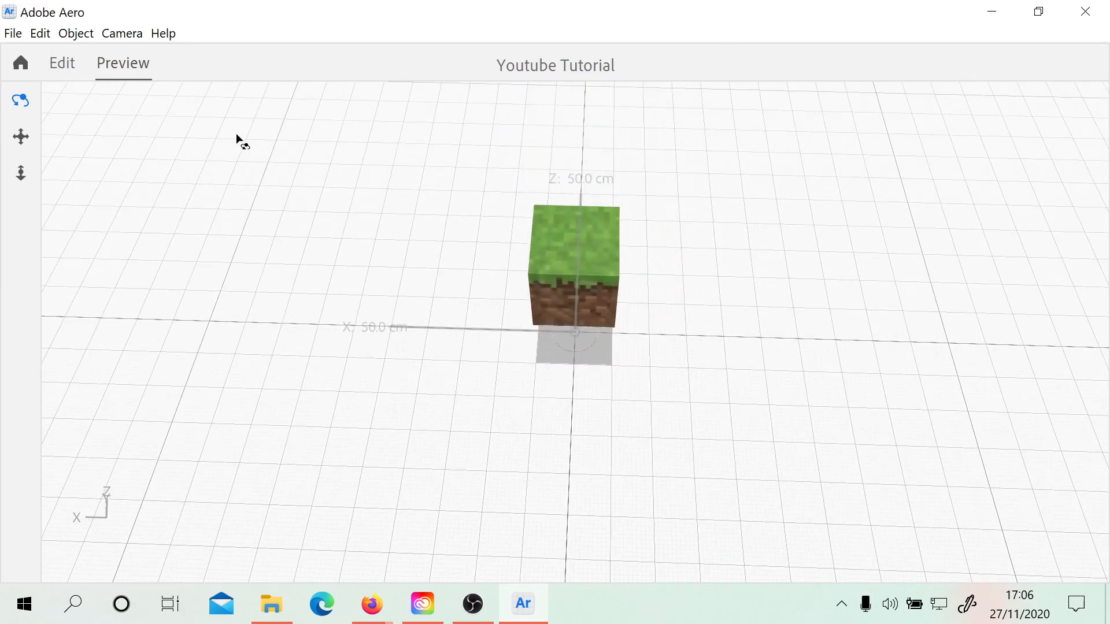
click(60, 65)
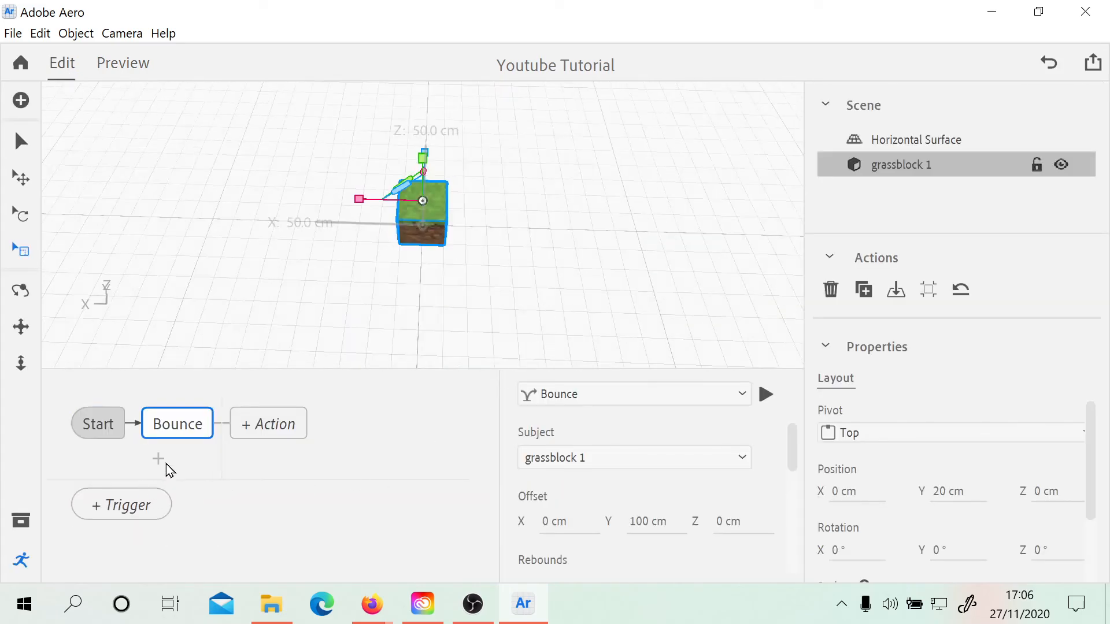
- Add a Spin action below Bounce under the Start trigger and preview the combined behaviour
click(158, 460)
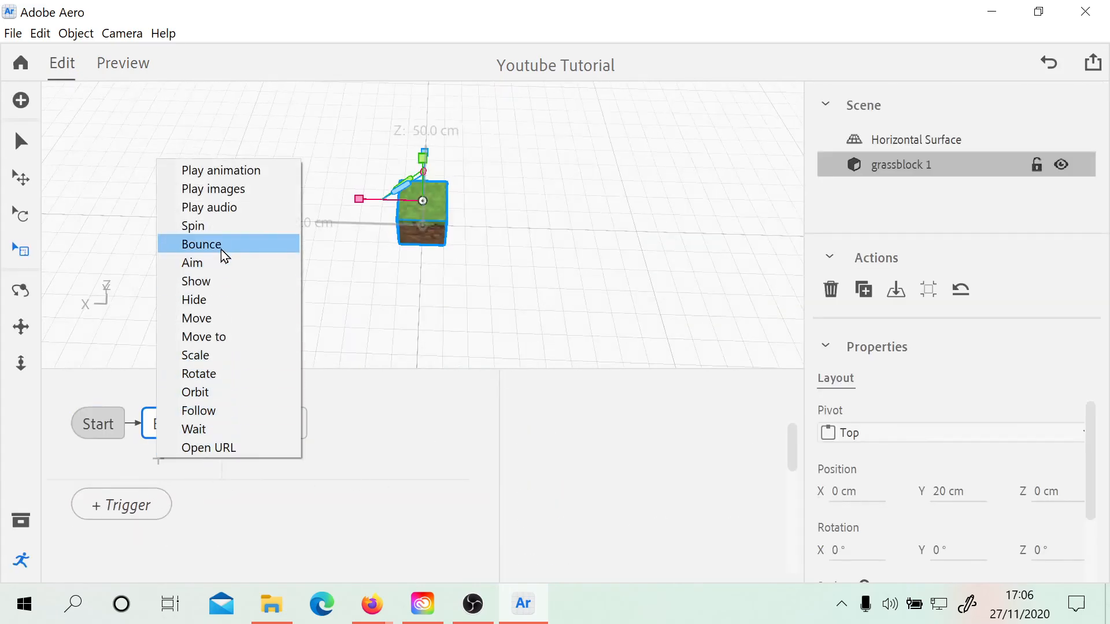
click(219, 226)
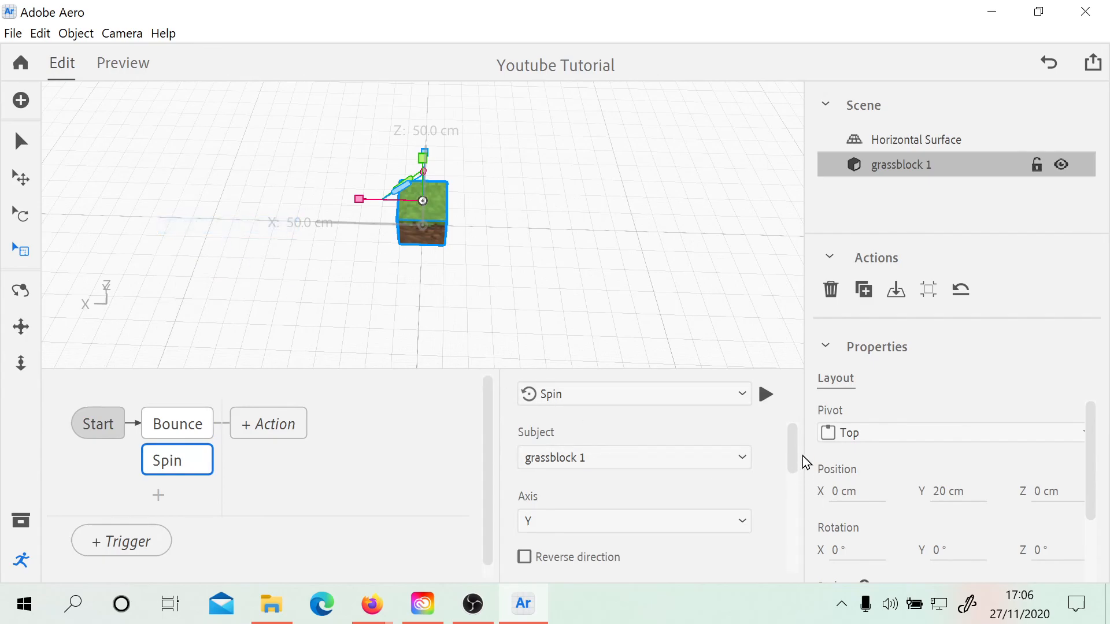
drag(797, 449, 795, 576)
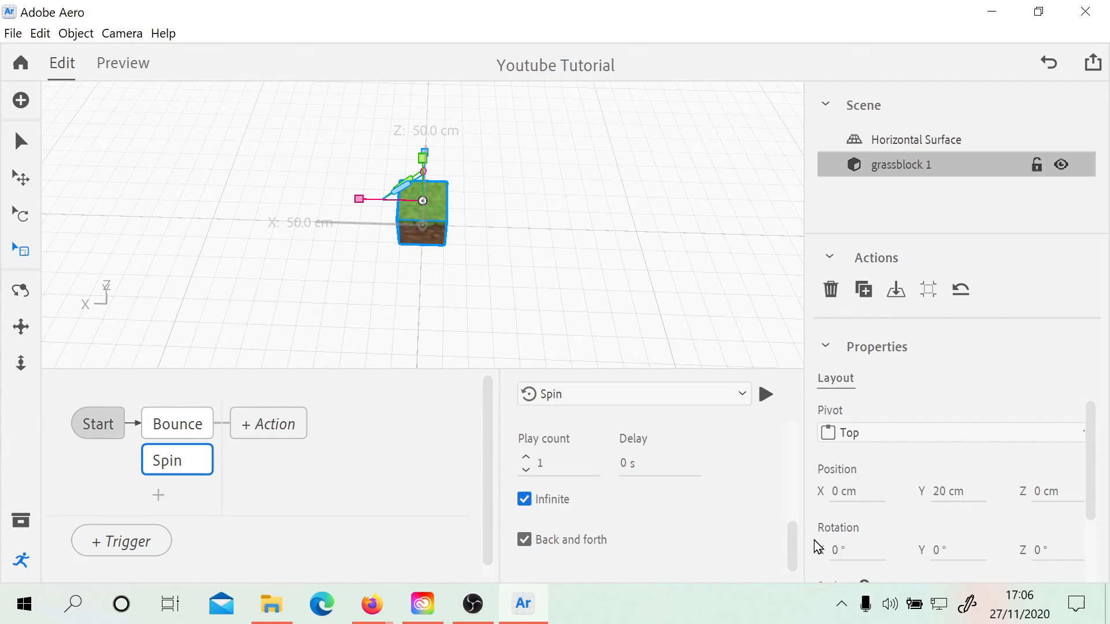
drag(794, 539, 799, 406)
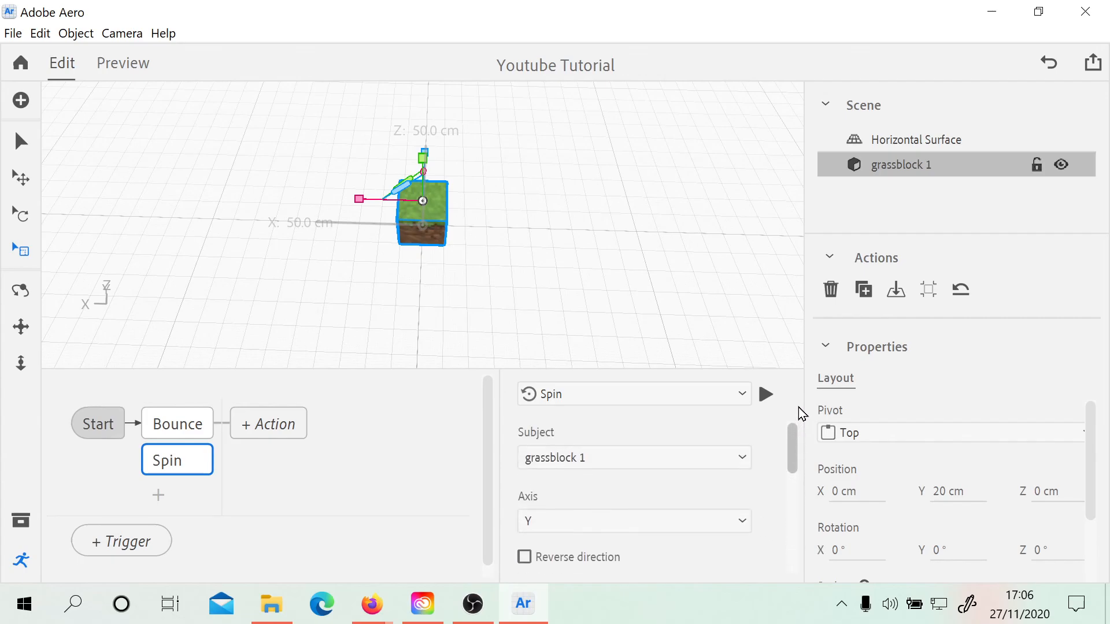
click(130, 68)
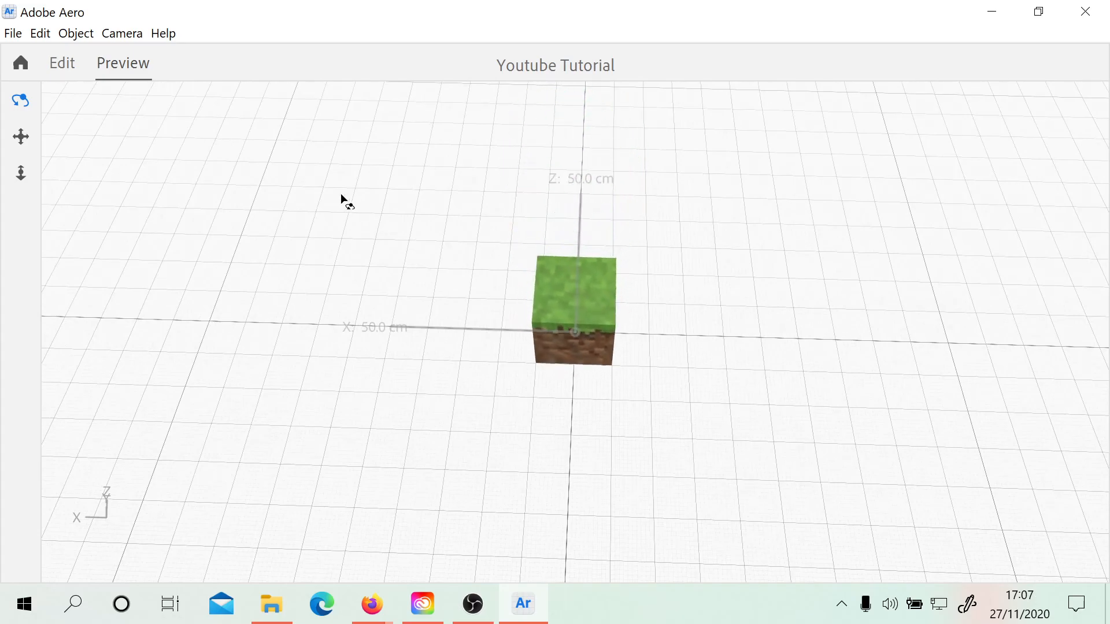
click(64, 68)
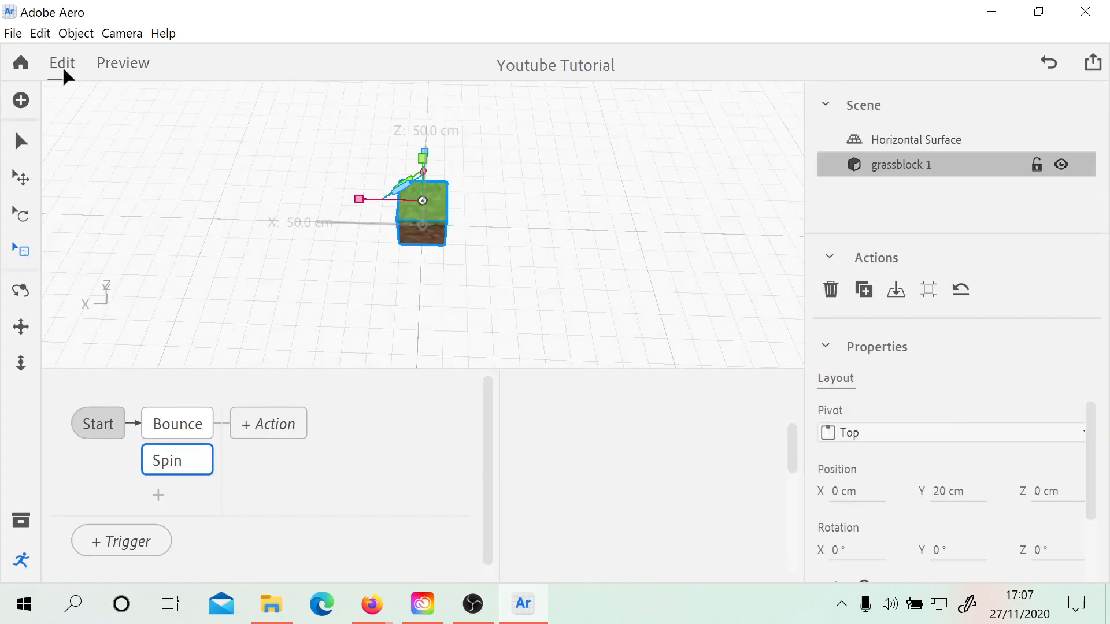
- Add a Show action below Spin with a duration of 5 s and preview the scene
click(158, 497)
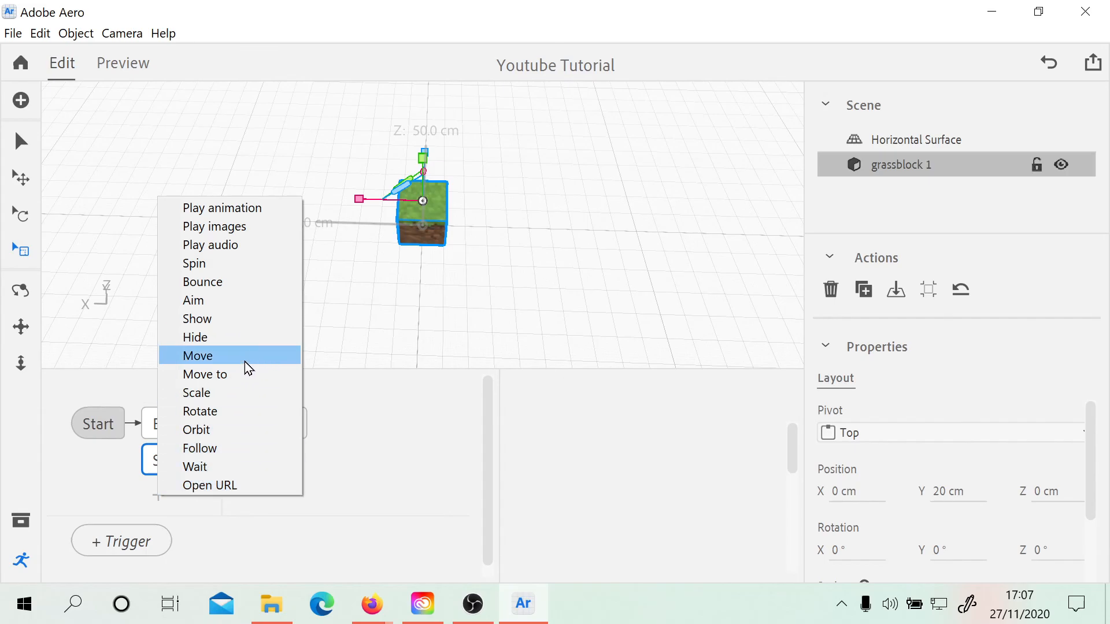
click(239, 318)
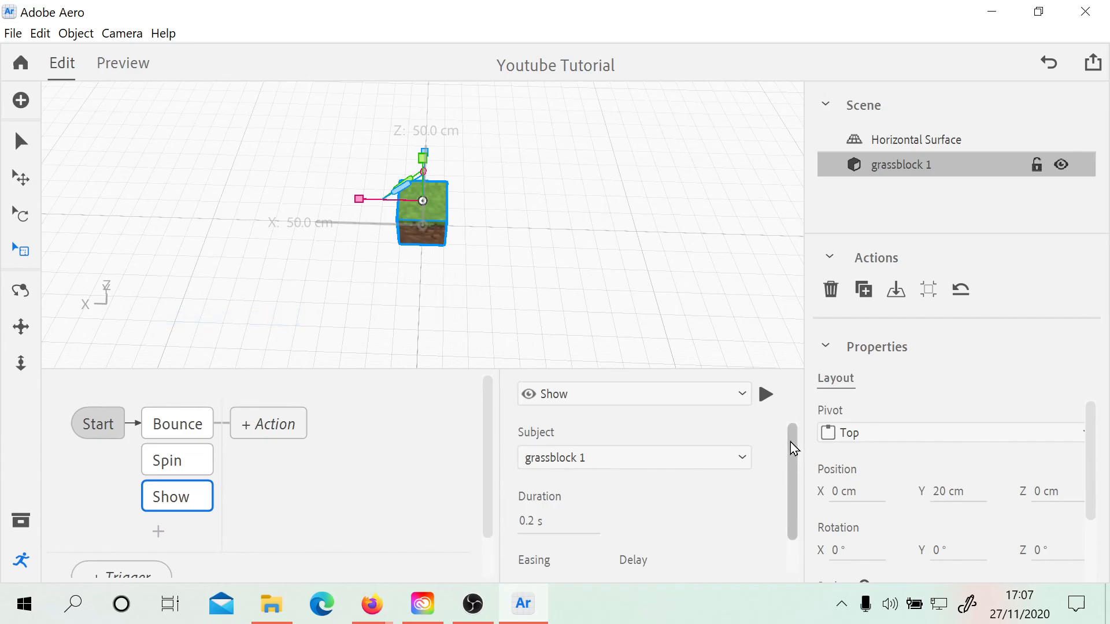
drag(790, 444, 791, 499)
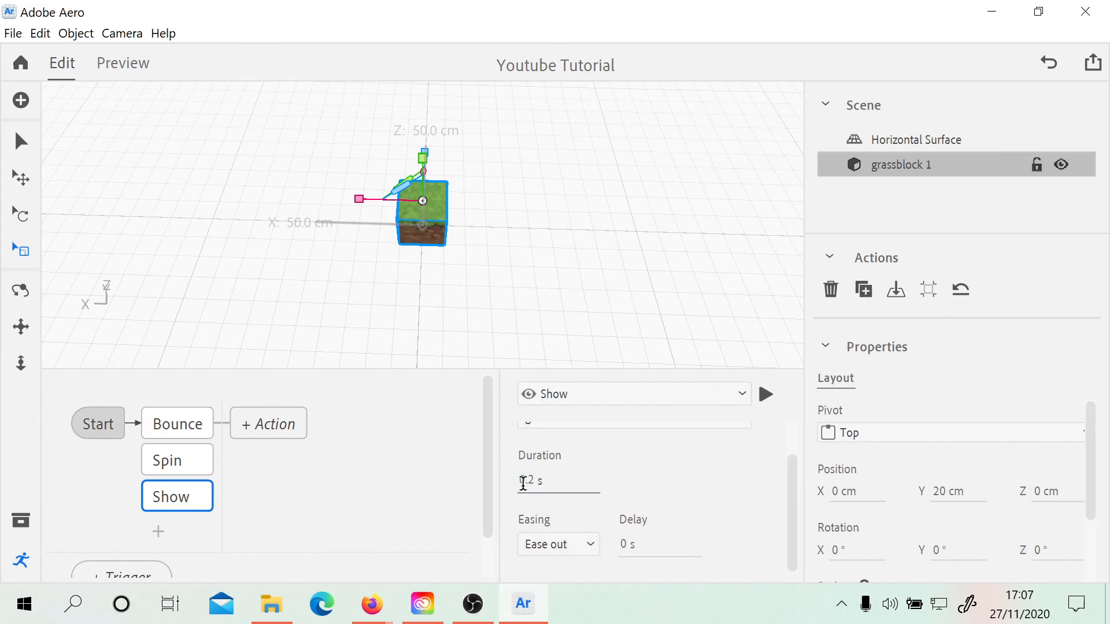
click(528, 481)
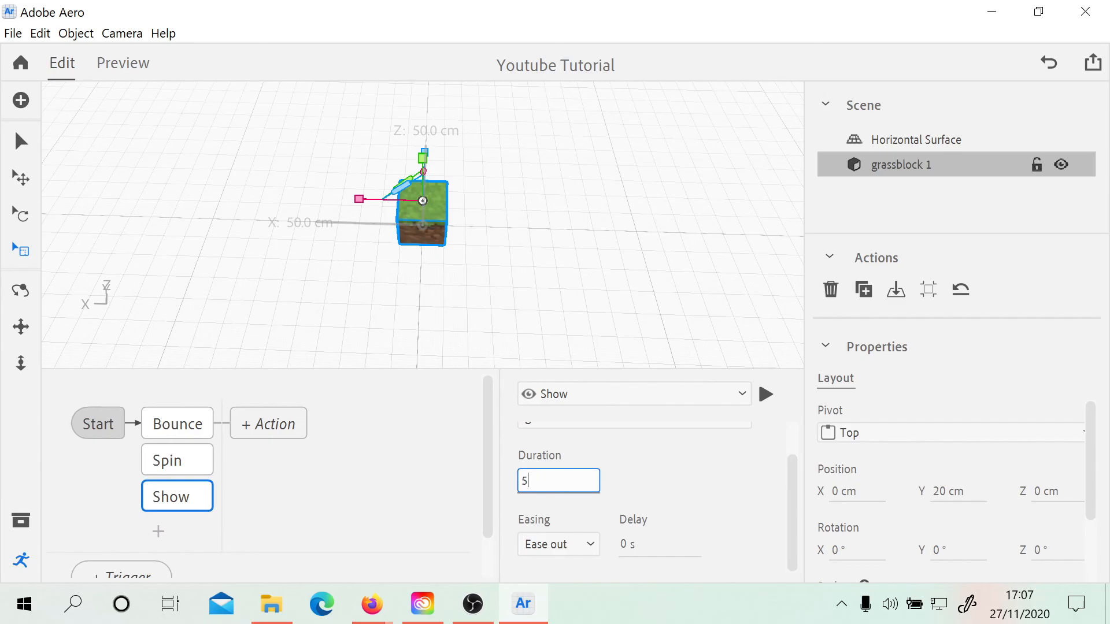
text(5)
key(Return)
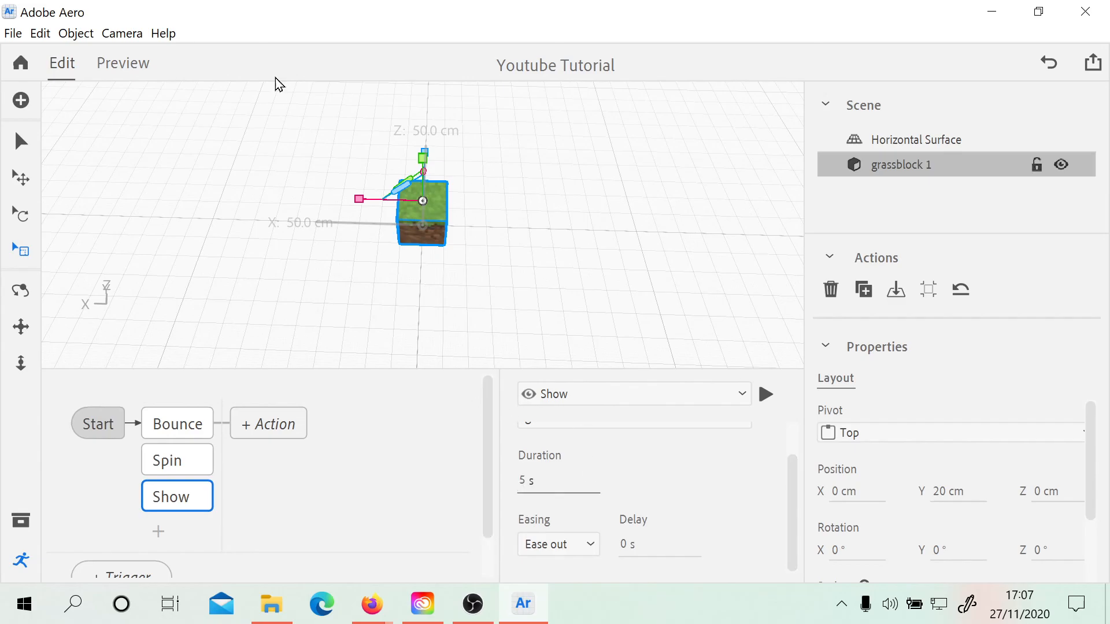
click(141, 68)
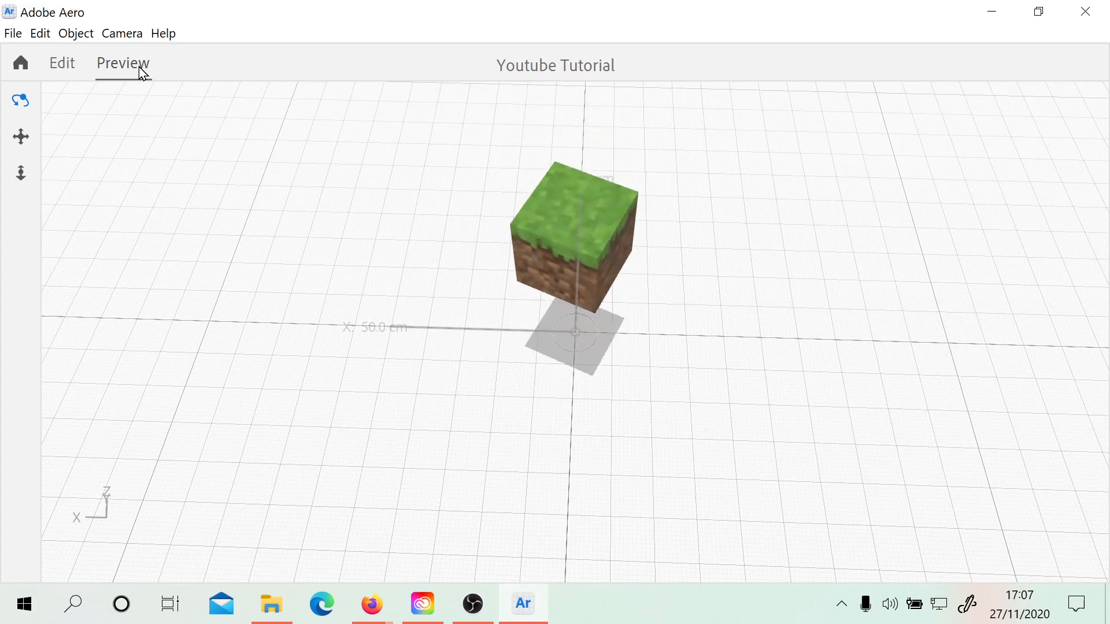
click(62, 71)
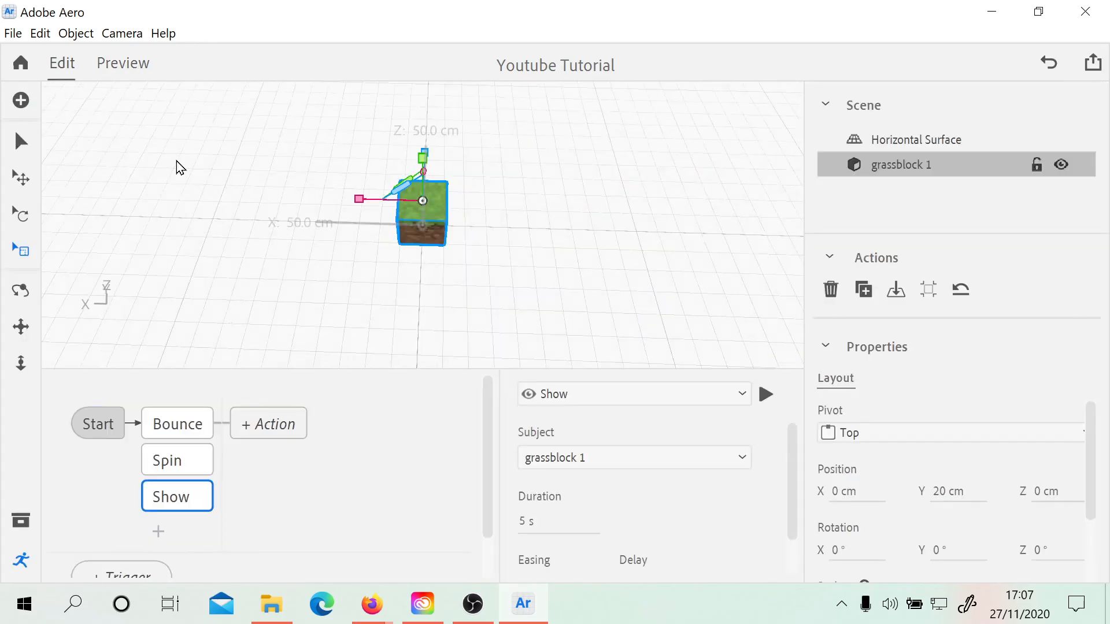
- Set the Show action's duration to 15 s and preview the grass block's behaviour again
click(530, 521)
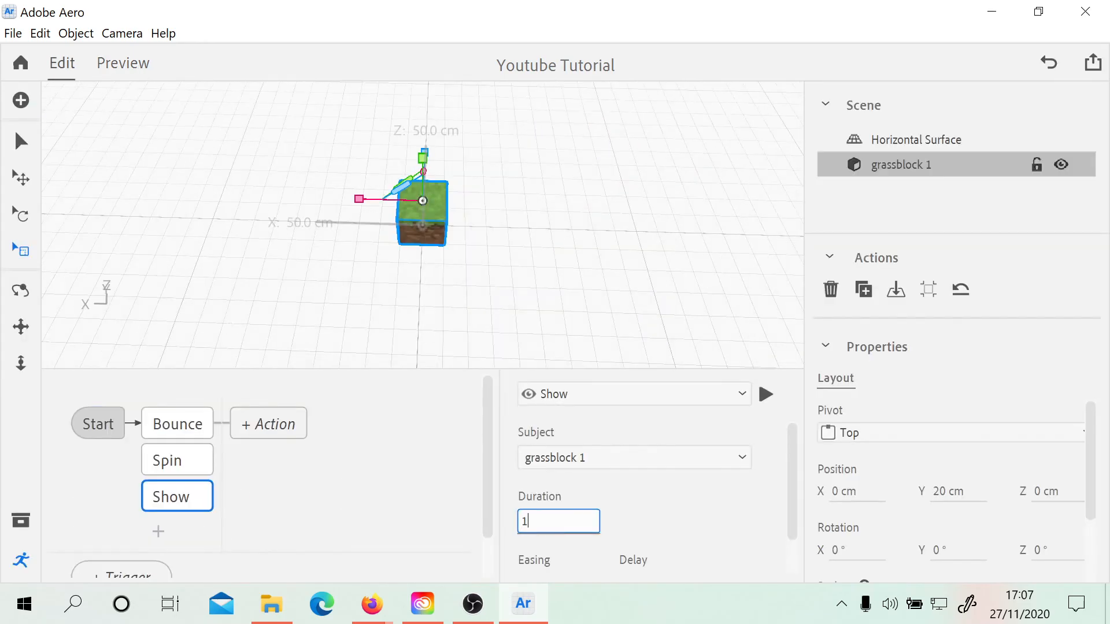
text(15)
key(Return)
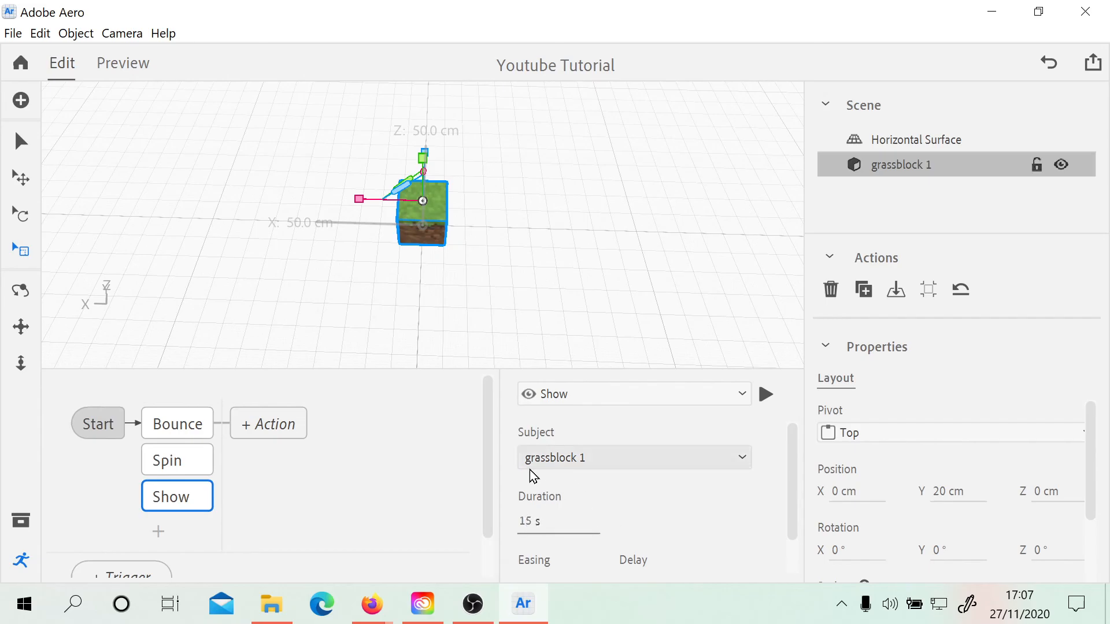
click(120, 75)
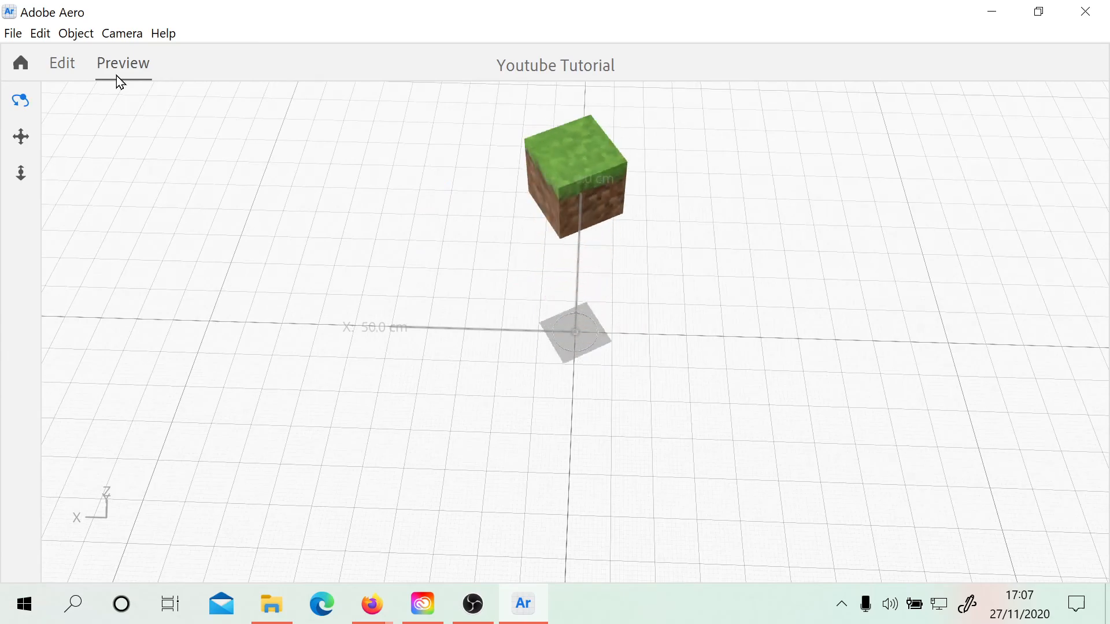
scroll(400, 198, up, 1)
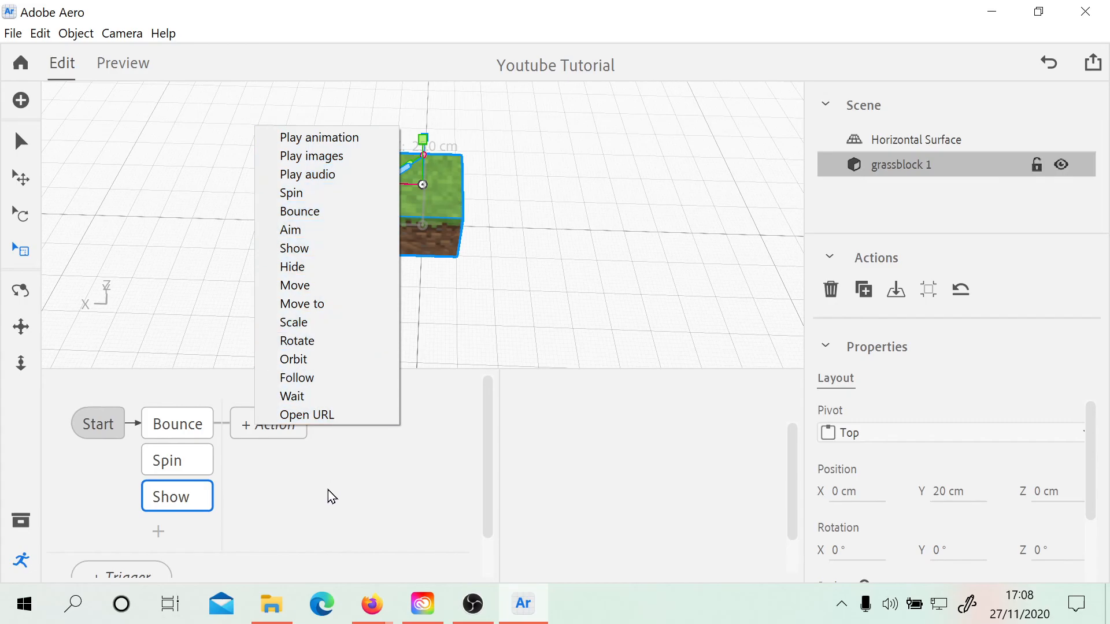
click(304, 497)
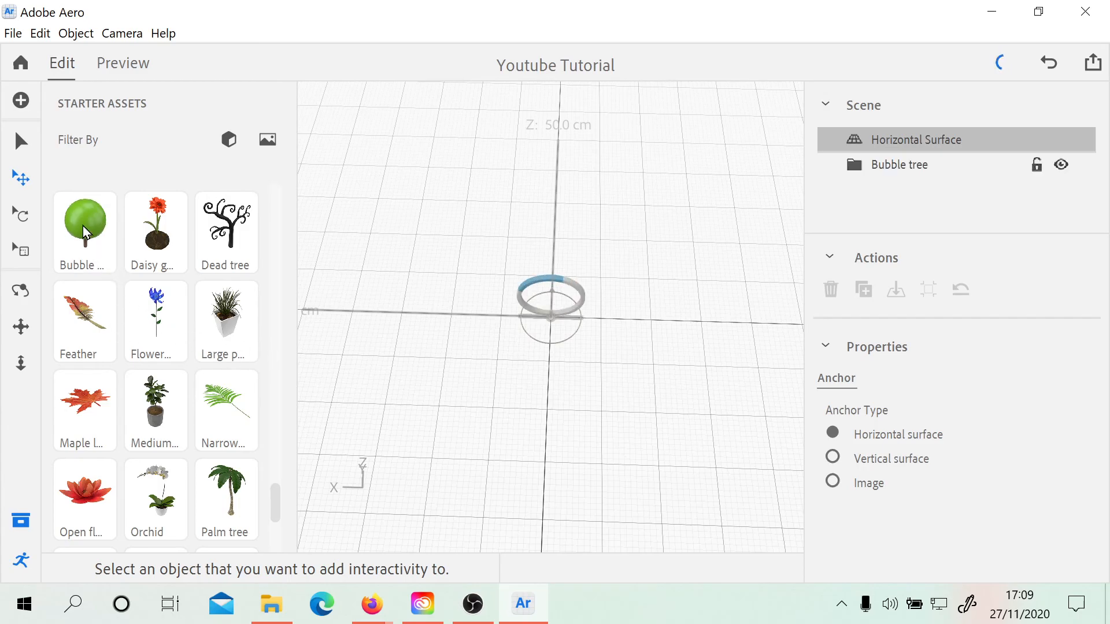
- Tilt the bubble tree about 10° around the Z axis with the Rotate tool and change its pivot to Bottom
scroll(625, 387, down, 2)
drag(625, 386, 617, 317)
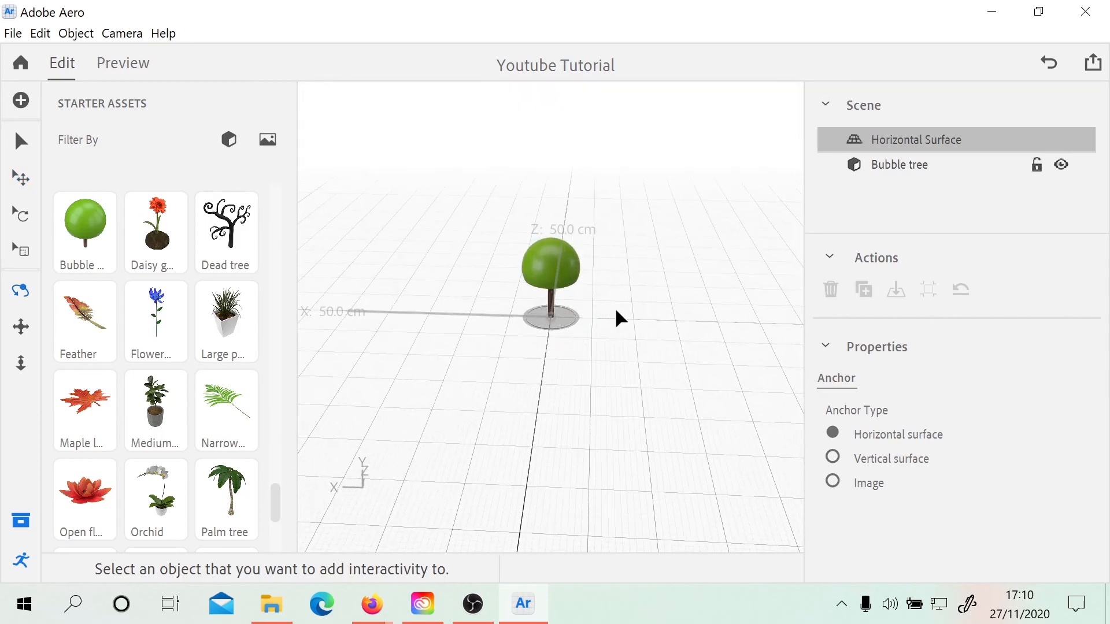
click(558, 275)
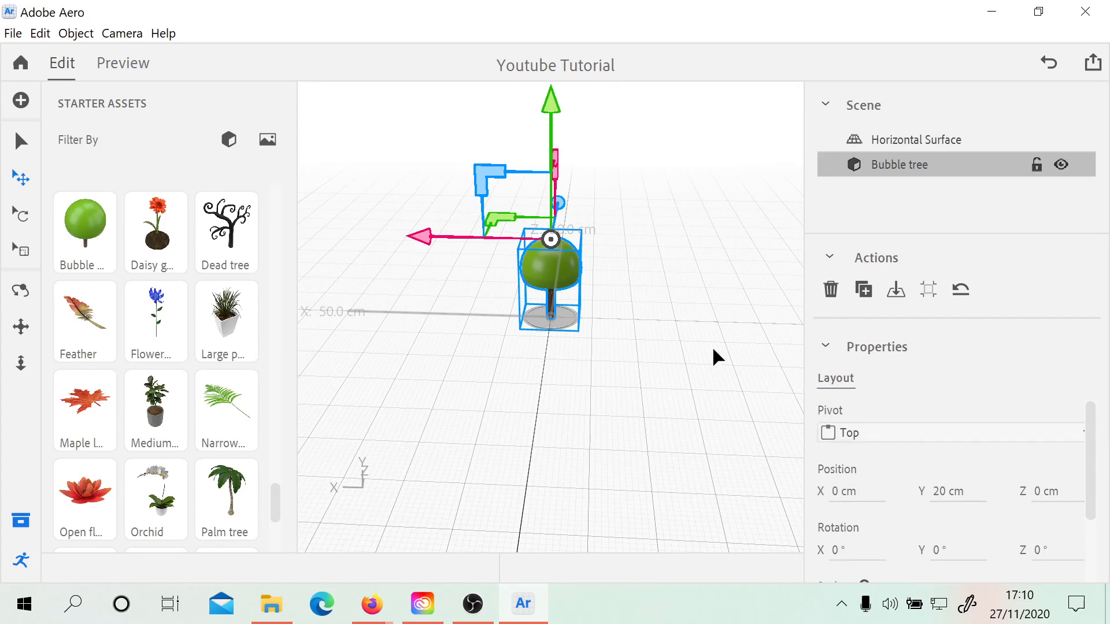
click(17, 220)
drag(482, 182, 485, 127)
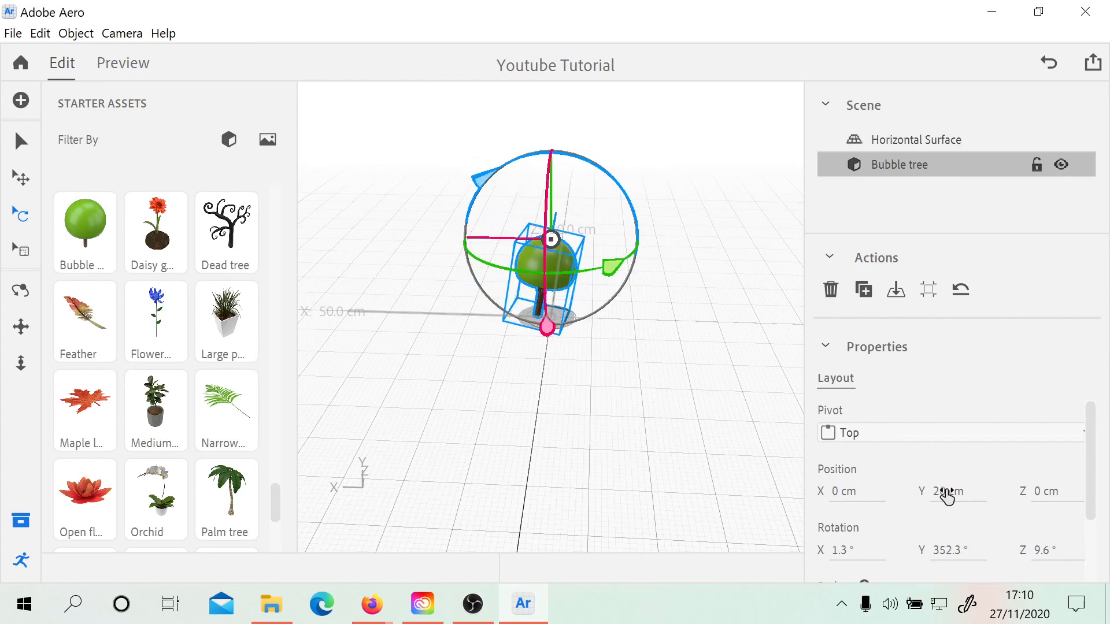
click(907, 437)
click(878, 500)
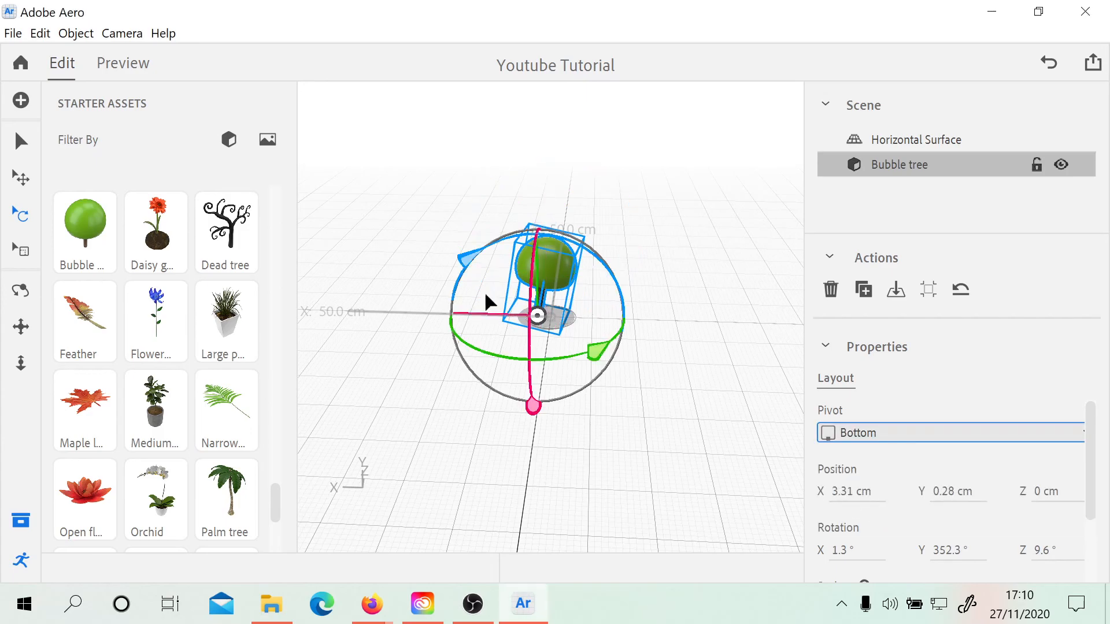